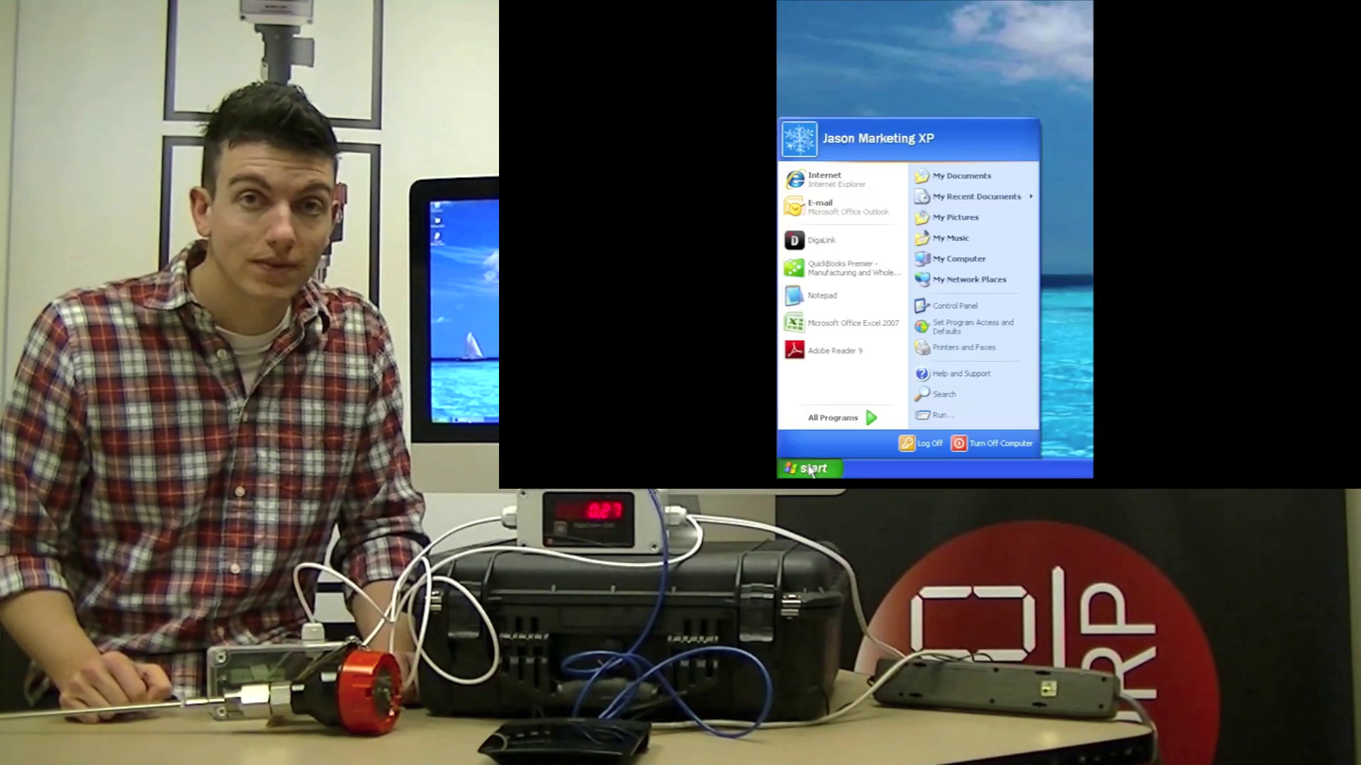
# - Reveal the DigaLink shortcut under All Programs > Flow Line Options in the Start menu
pyautogui.moveTo(837, 418)
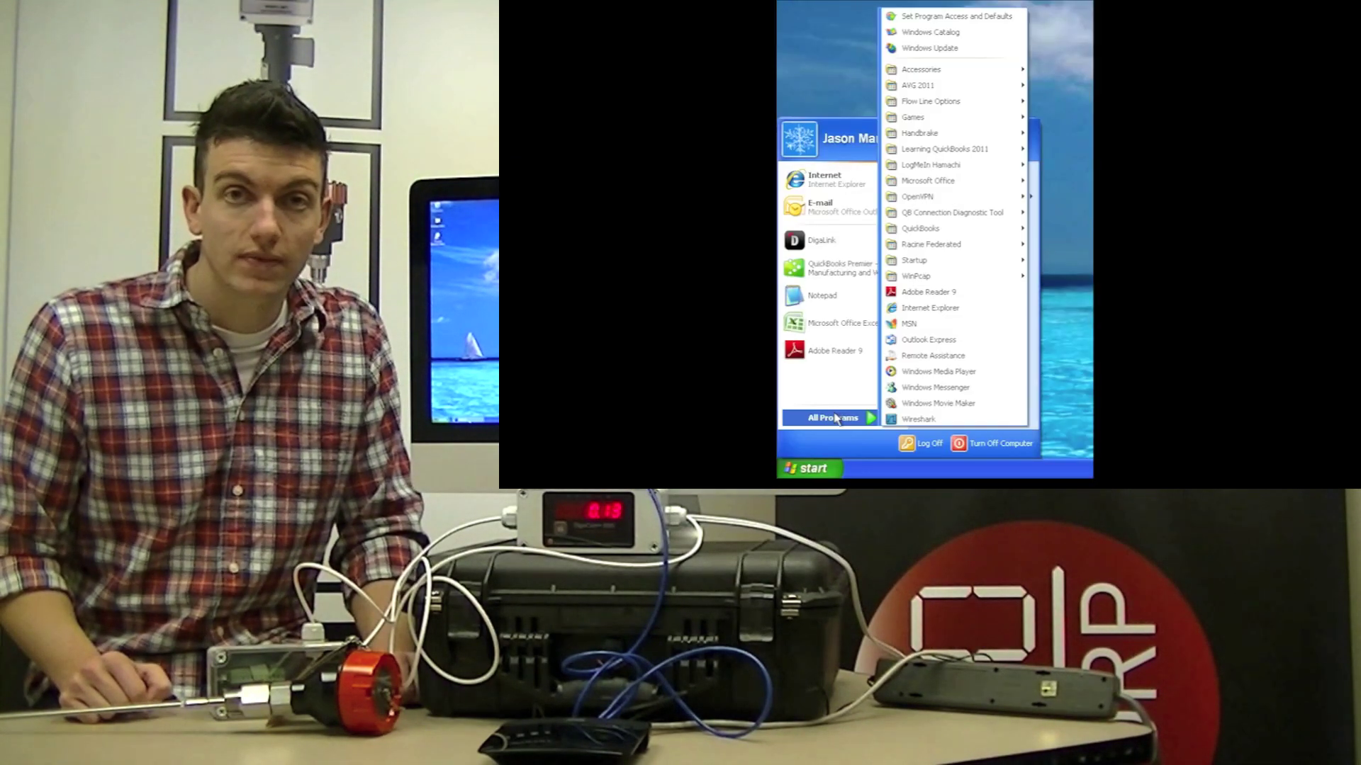
pyautogui.moveTo(968, 105)
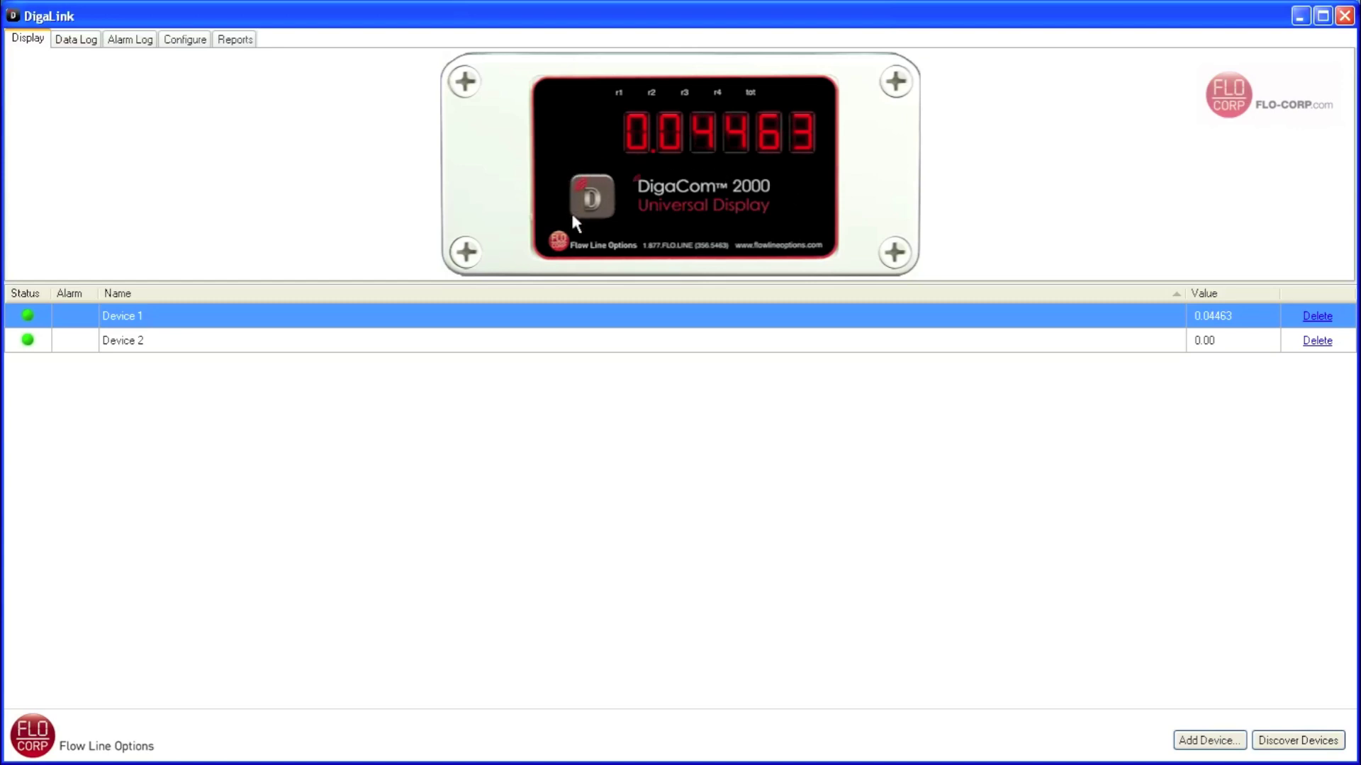
# - Preview Device 2's live display, then return to Device 1's DigaCom 2000 reading 0.04463
pyautogui.click(117, 347)
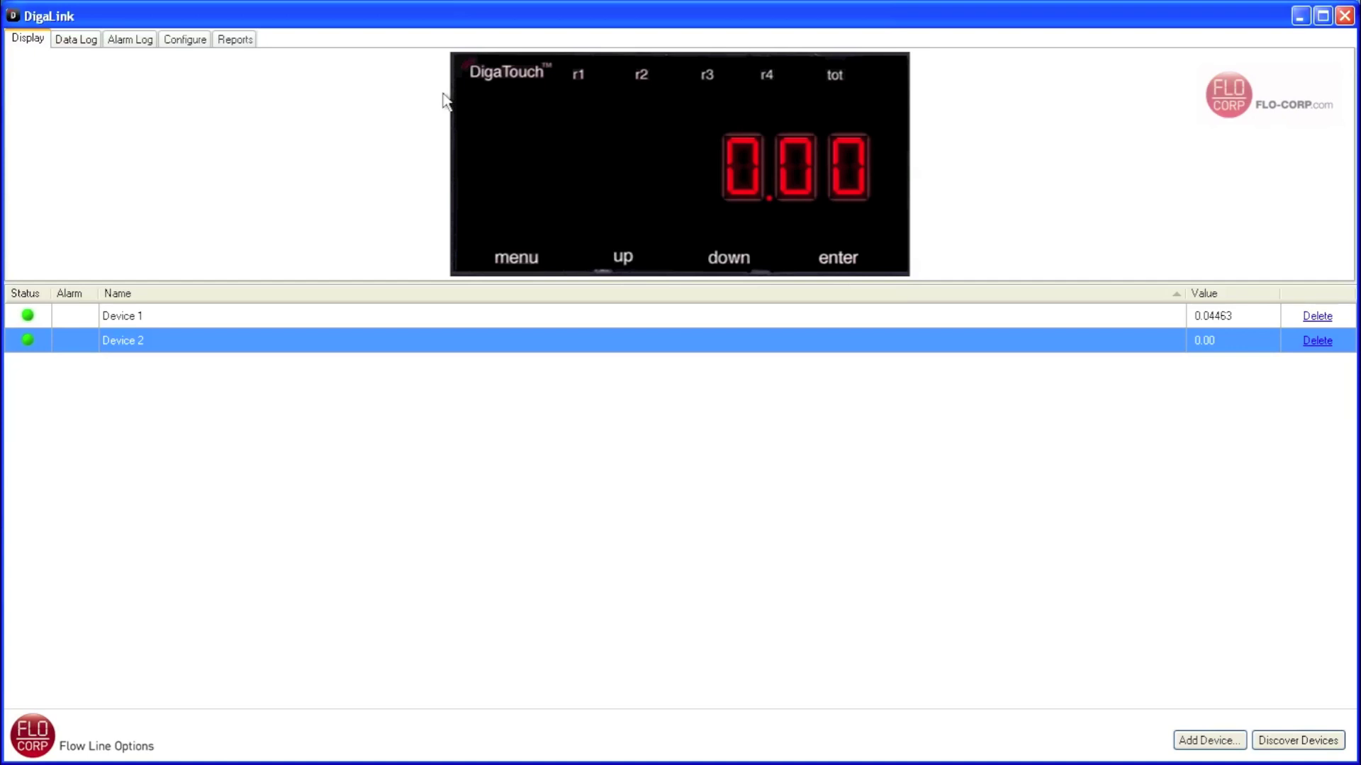
pyautogui.click(135, 318)
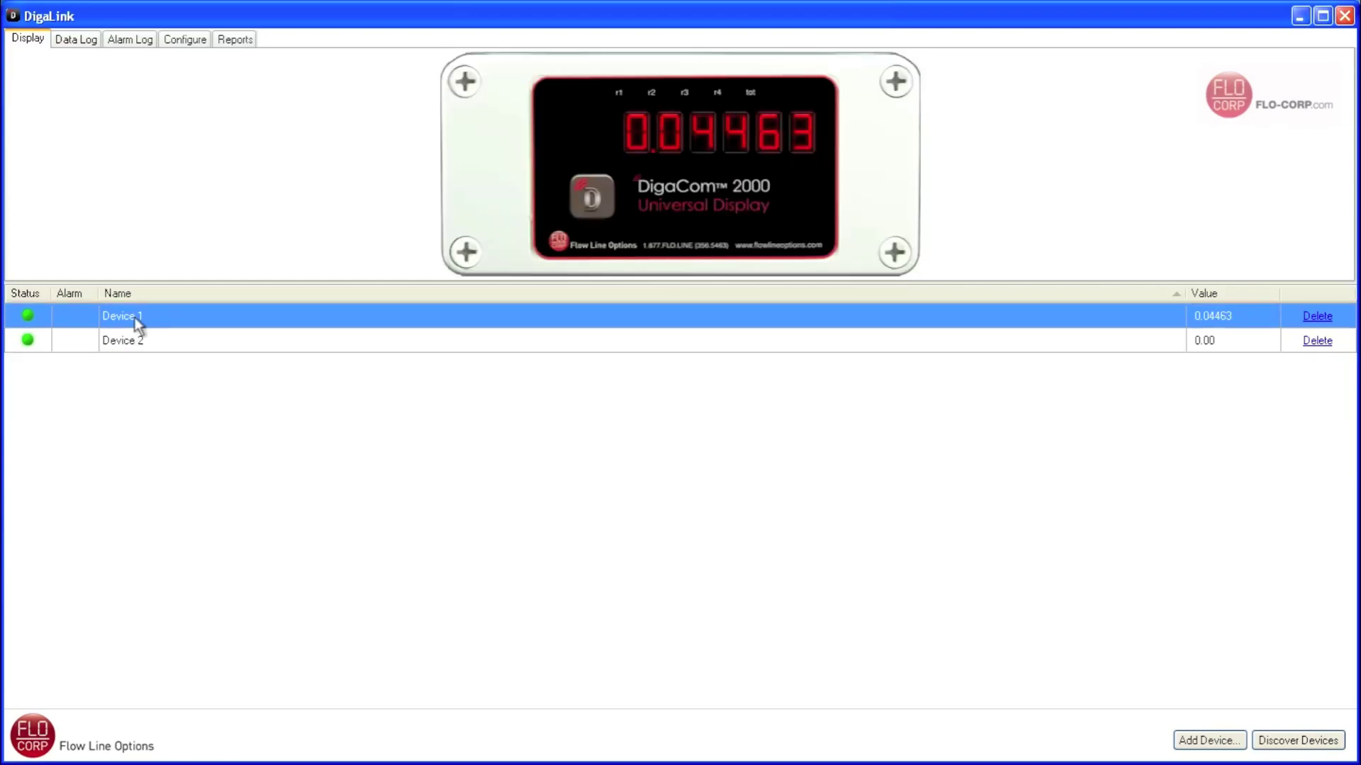
# - Rename Device 1 to 'Tank 3' with a 3 Seconds refresh interval and save the settings
pyautogui.doubleClick(238, 317)
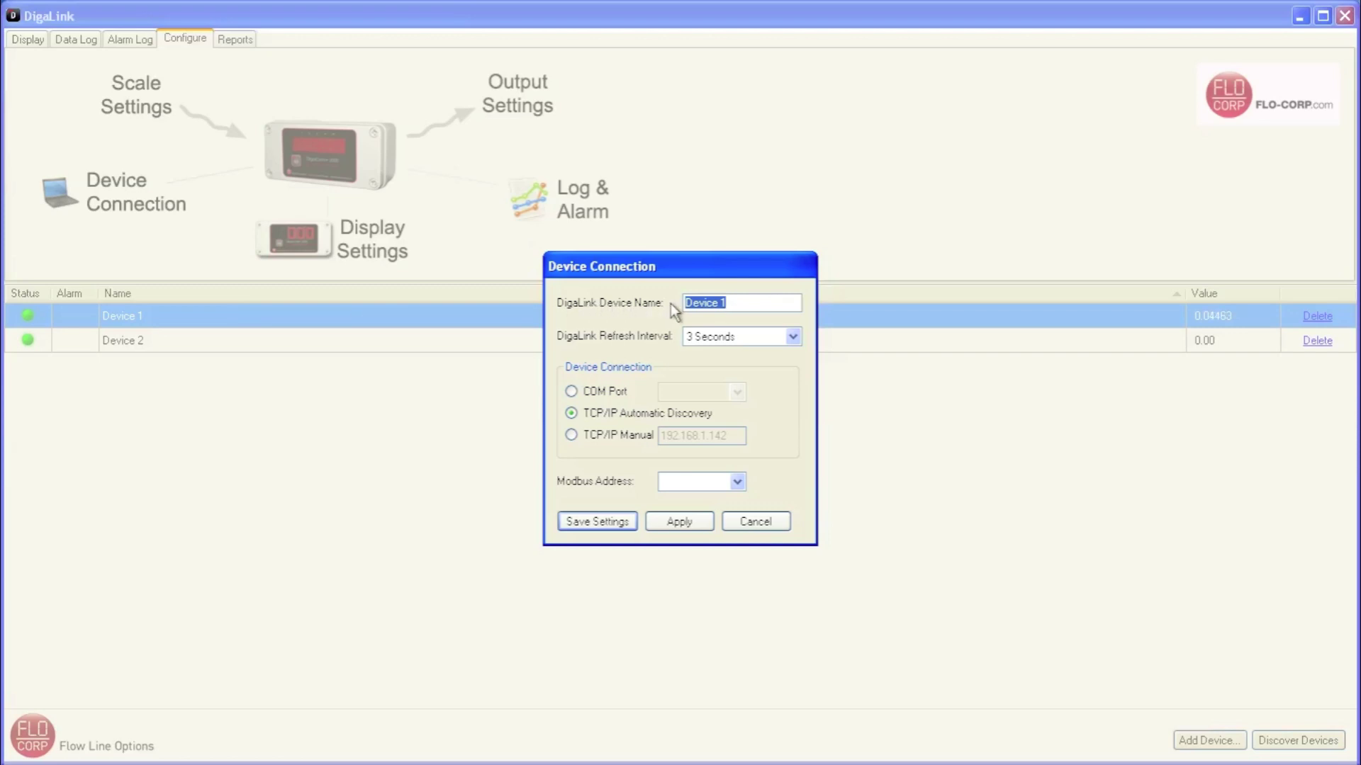
pyautogui.write('Tank 3')
pyautogui.click(796, 337)
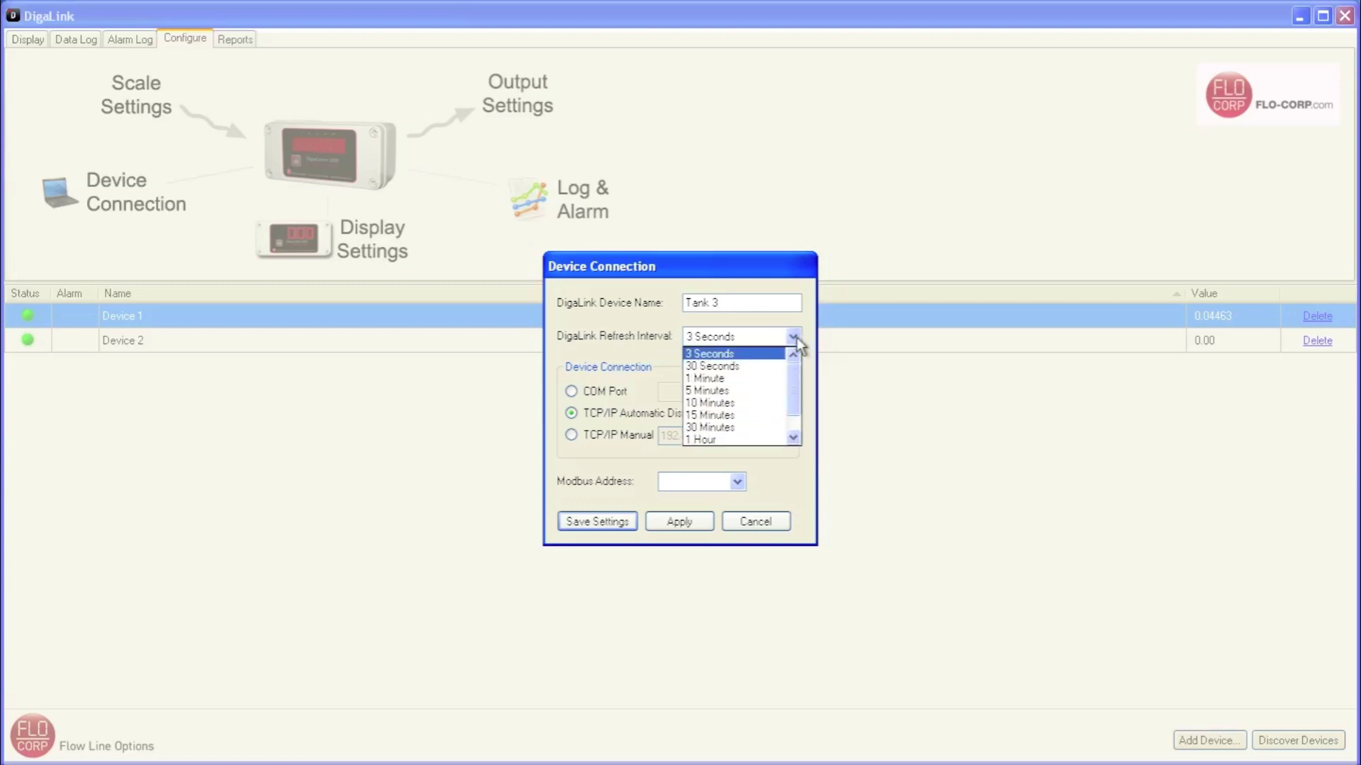
pyautogui.moveTo(797, 385); pyautogui.dragTo(797, 418)
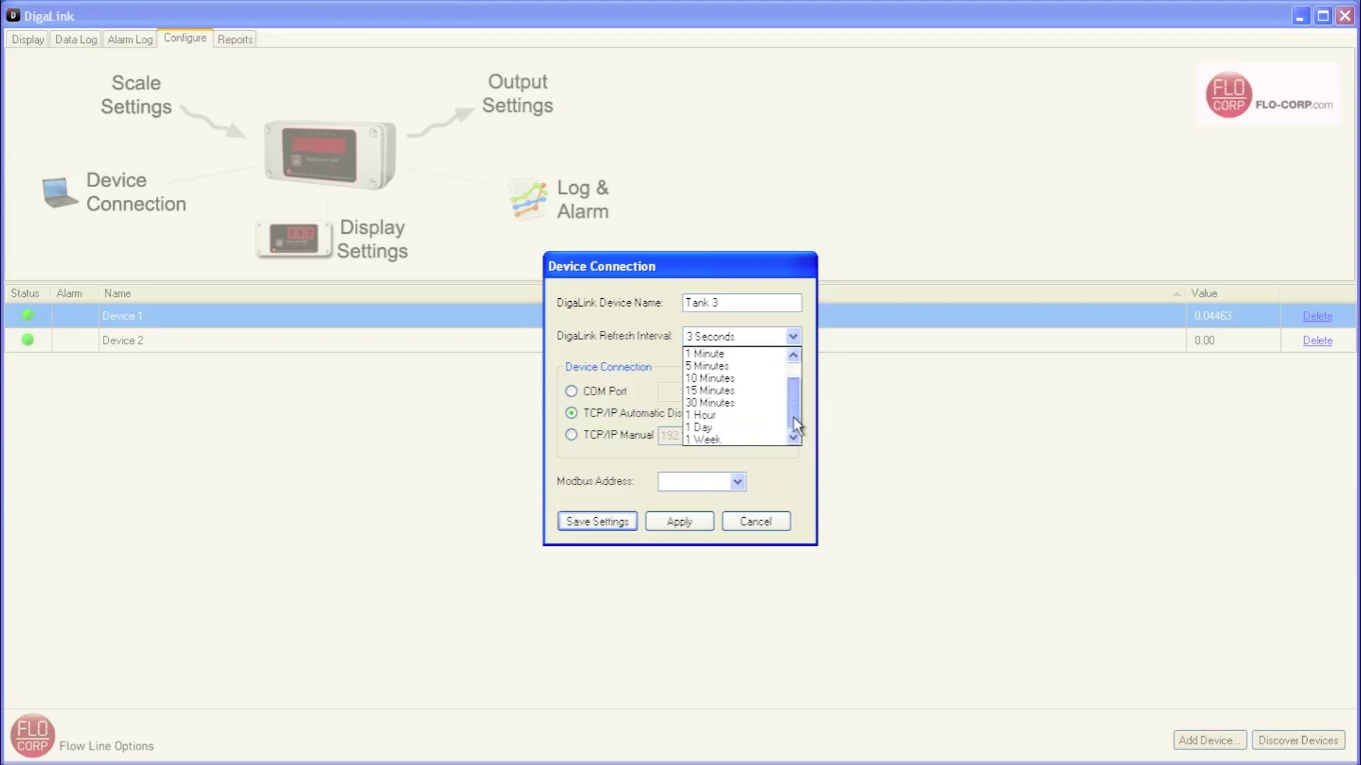
pyautogui.moveTo(793, 405); pyautogui.dragTo(793, 368)
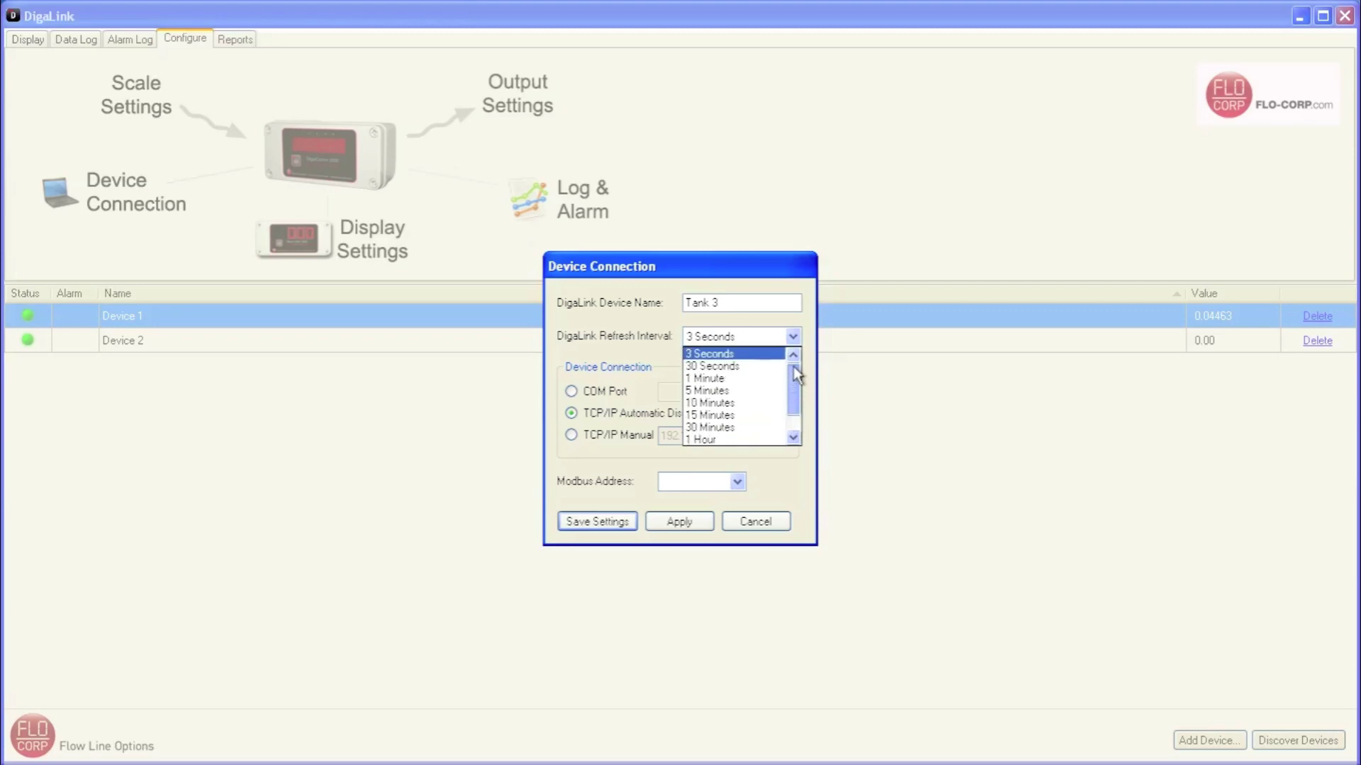
pyautogui.click(744, 354)
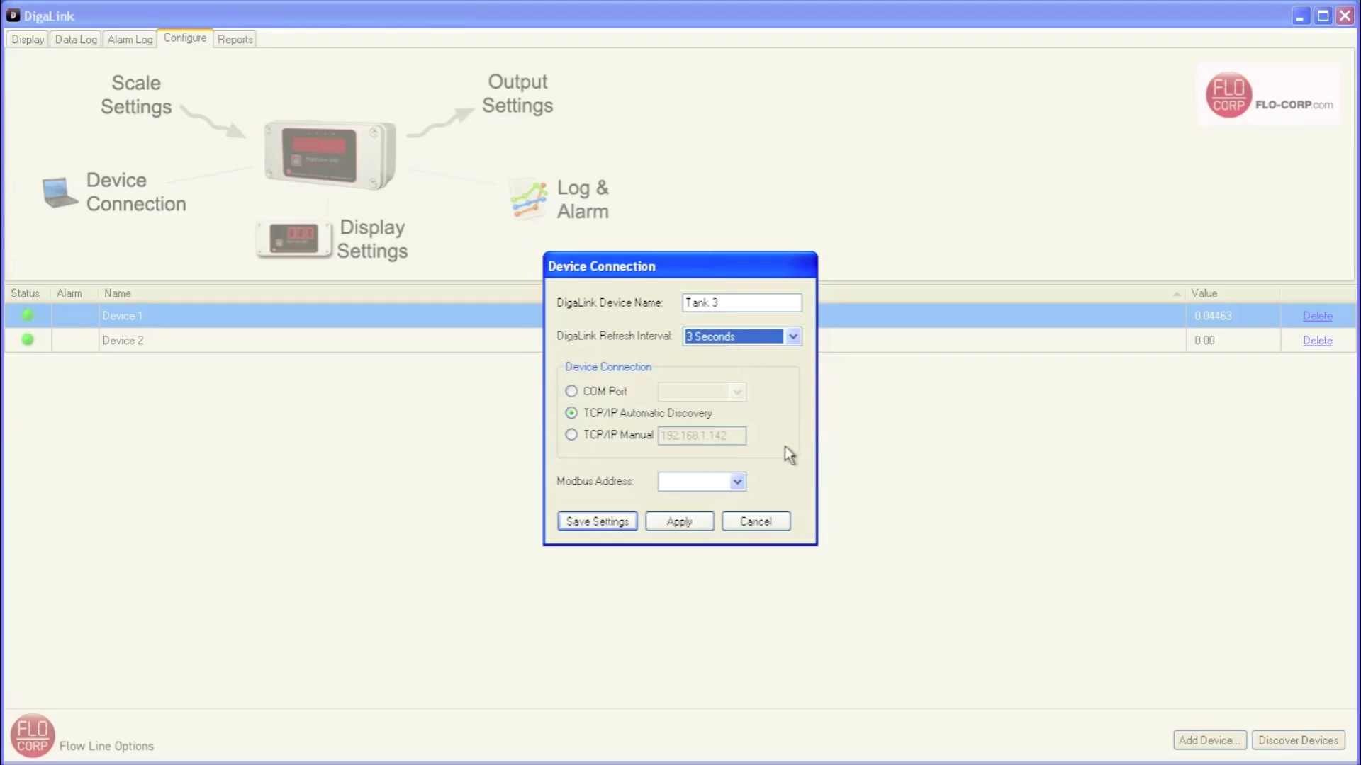
pyautogui.click(599, 521)
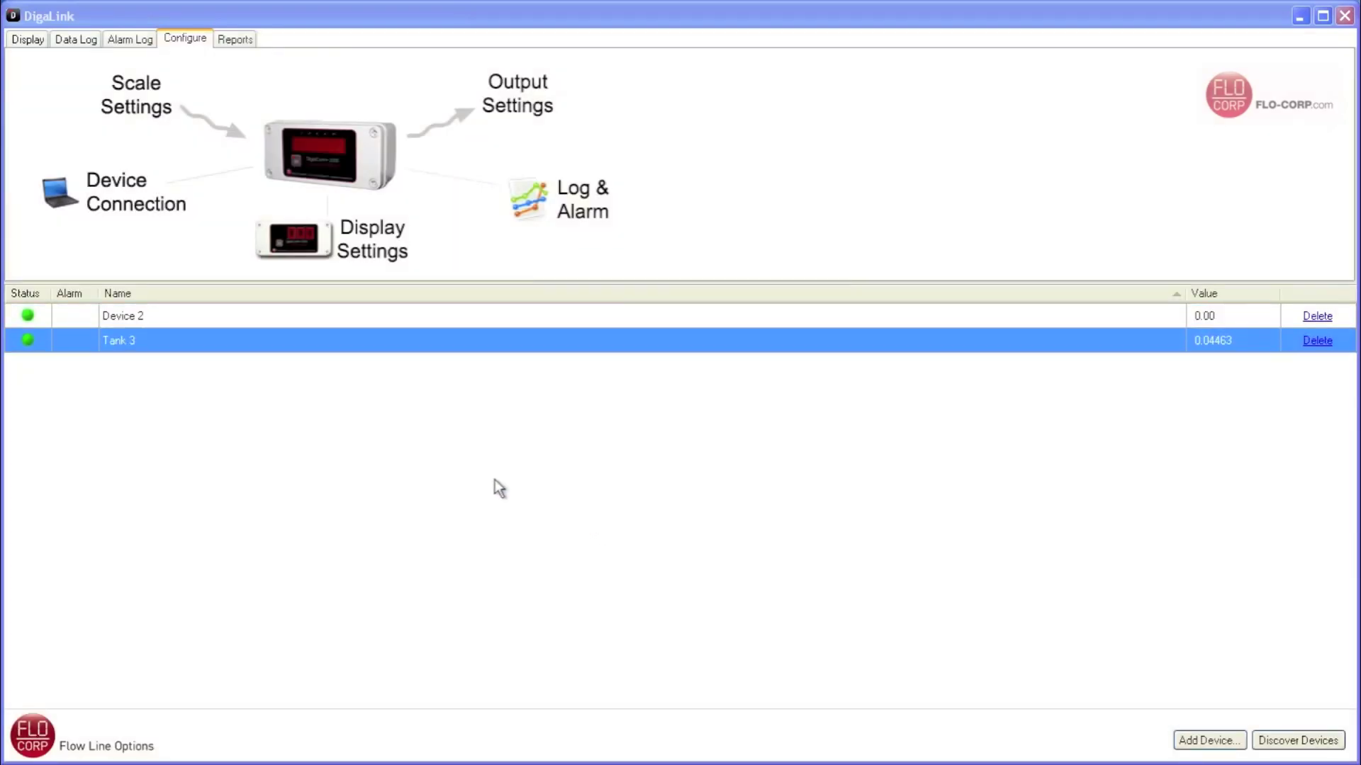
# - Rename Device 2 to 'Influent Flow 4' and save its connection settings
pyautogui.doubleClick(122, 316)
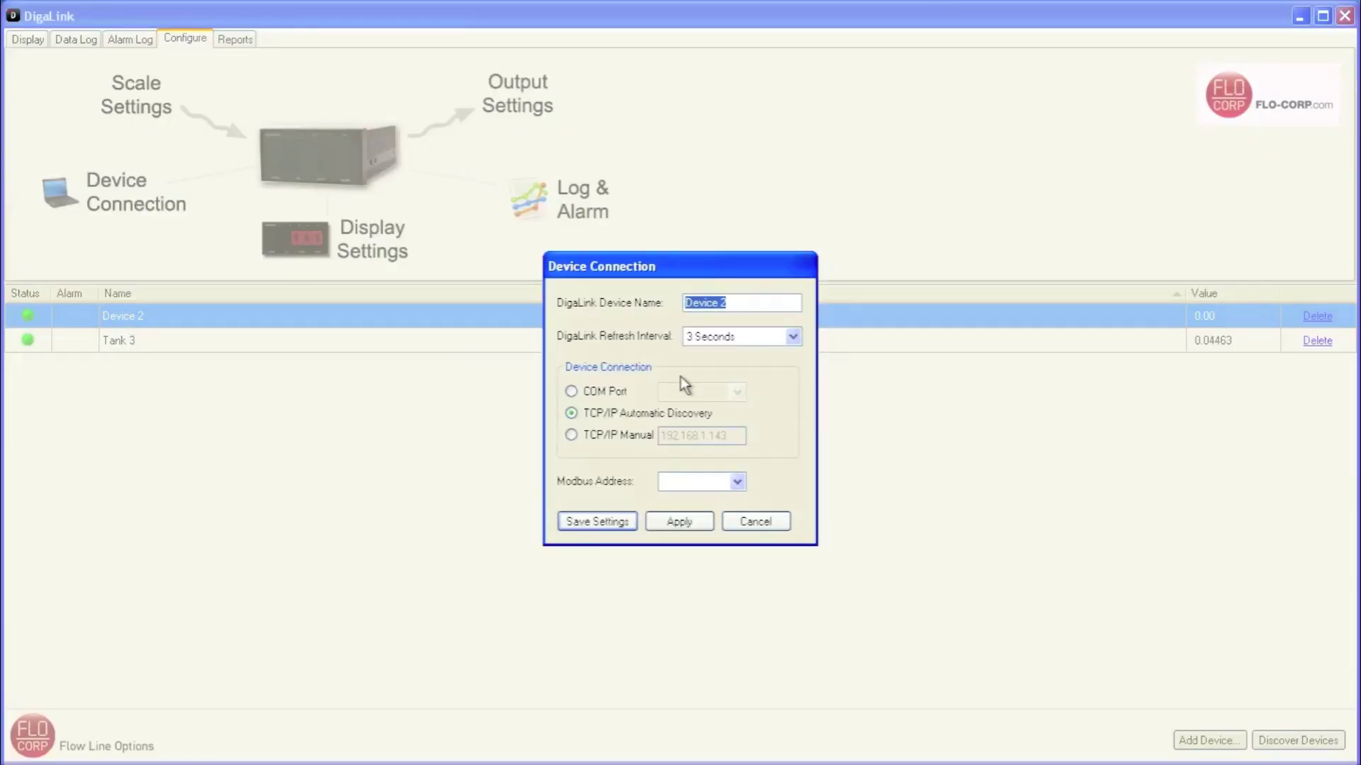
pyautogui.write('Influent Flow 4')
pyautogui.click(605, 522)
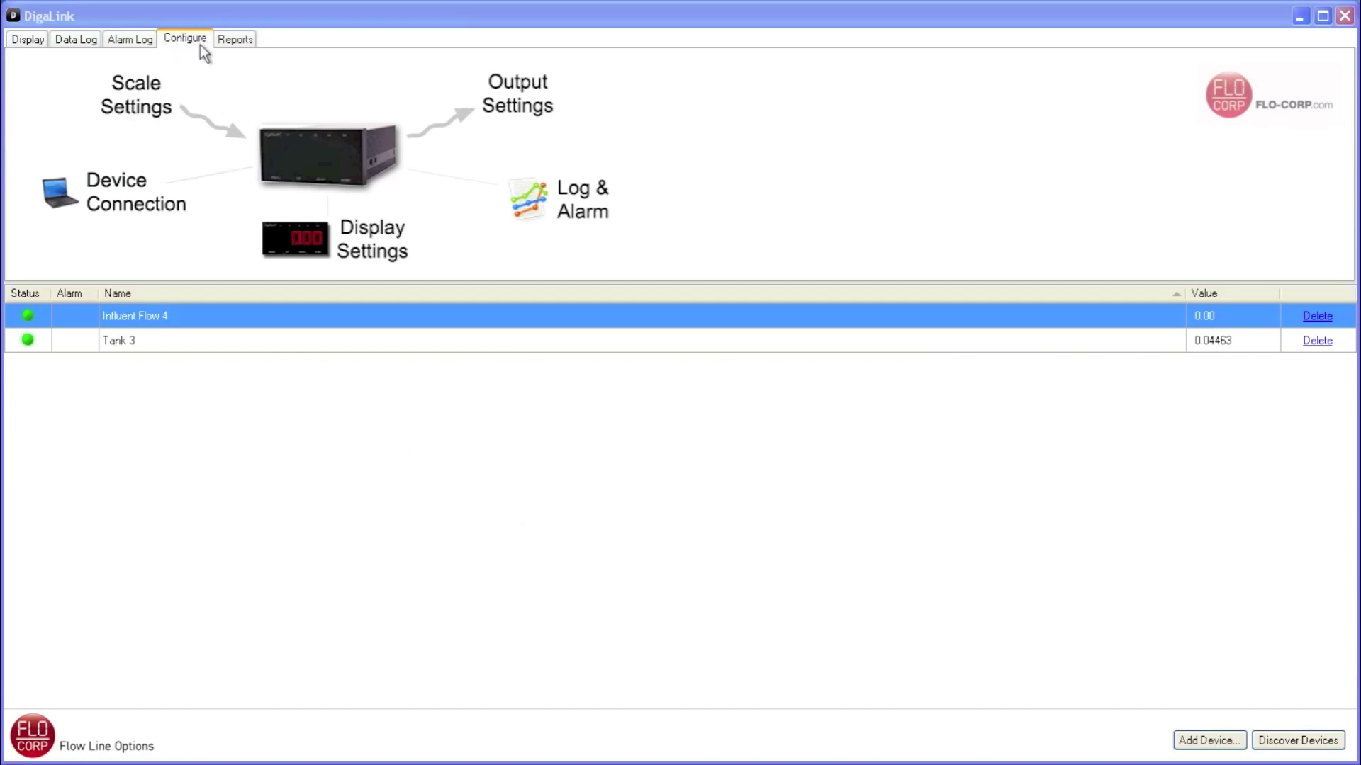
# - Check Tank 3's live reading on the Display tab, then view the Data Log chart
pyautogui.click(32, 39)
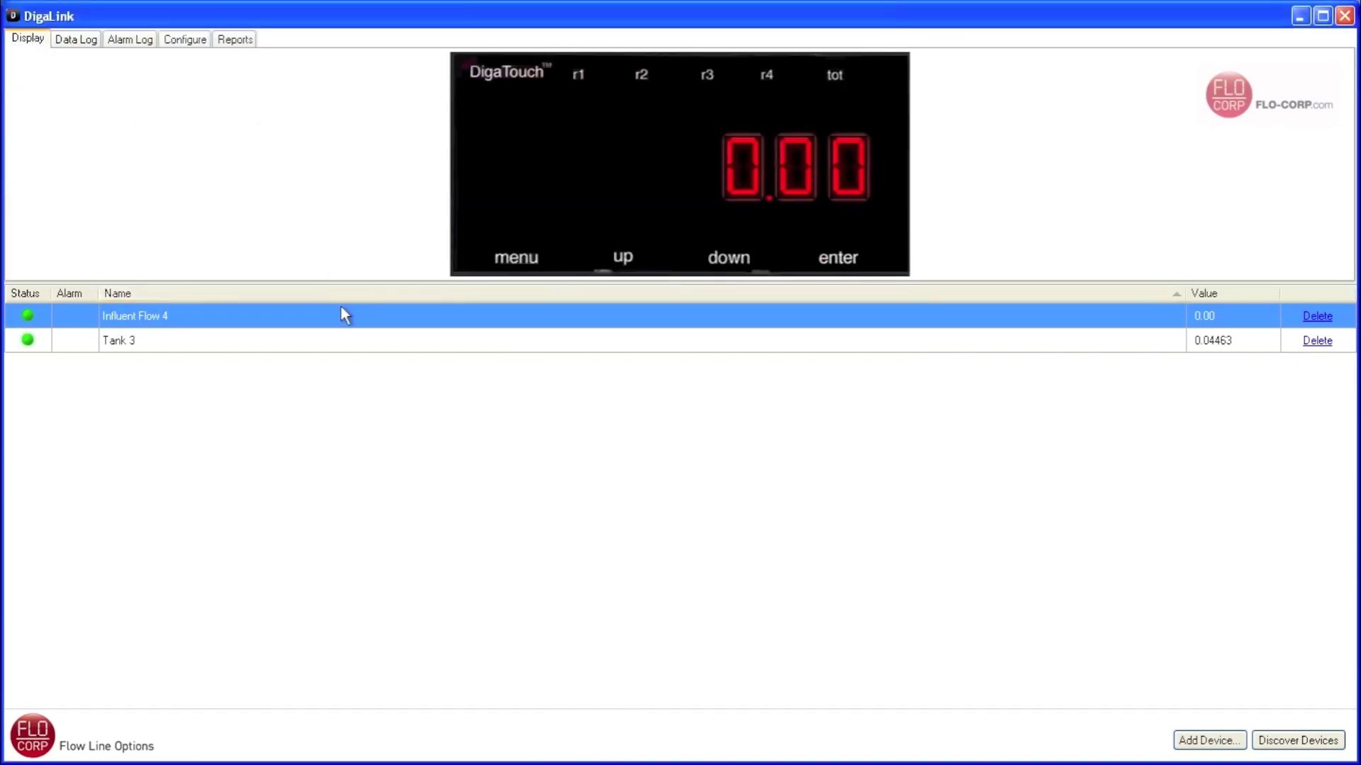
pyautogui.click(159, 346)
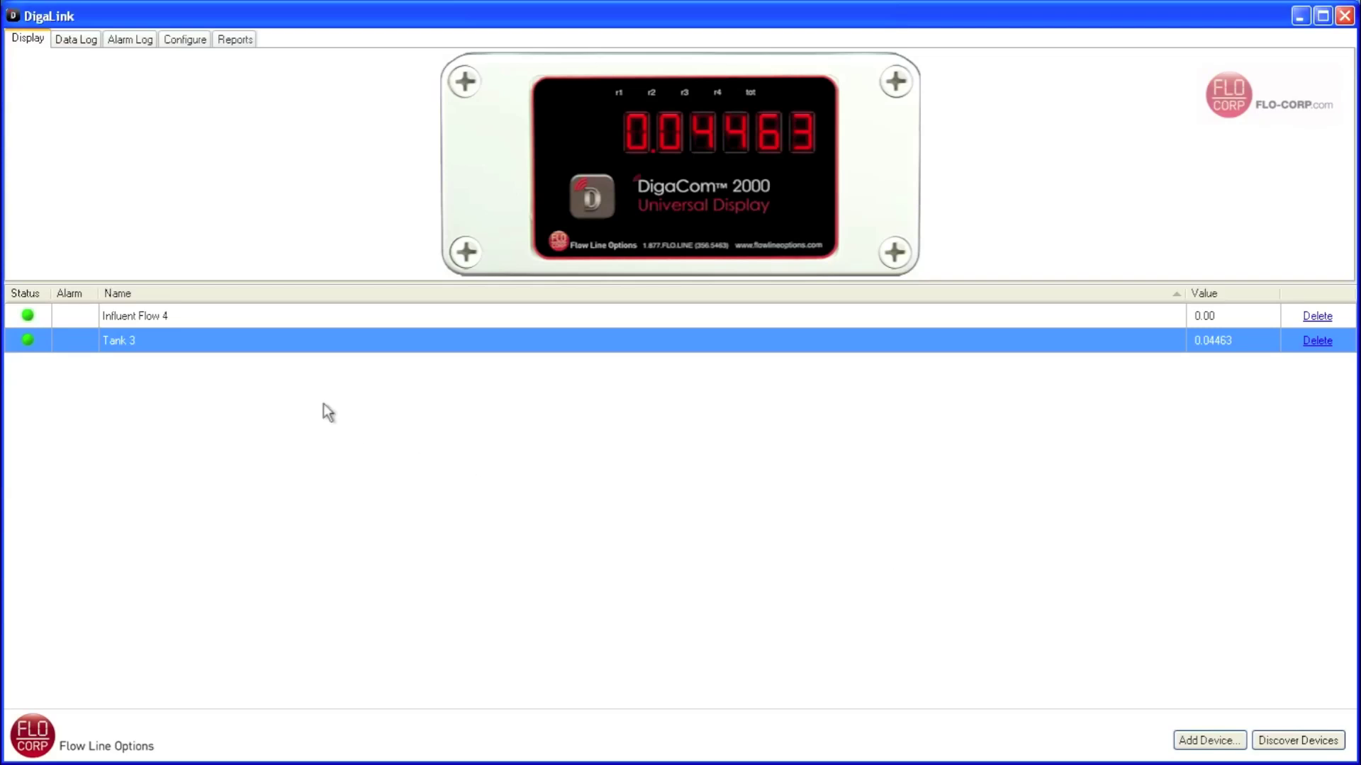
pyautogui.click(79, 42)
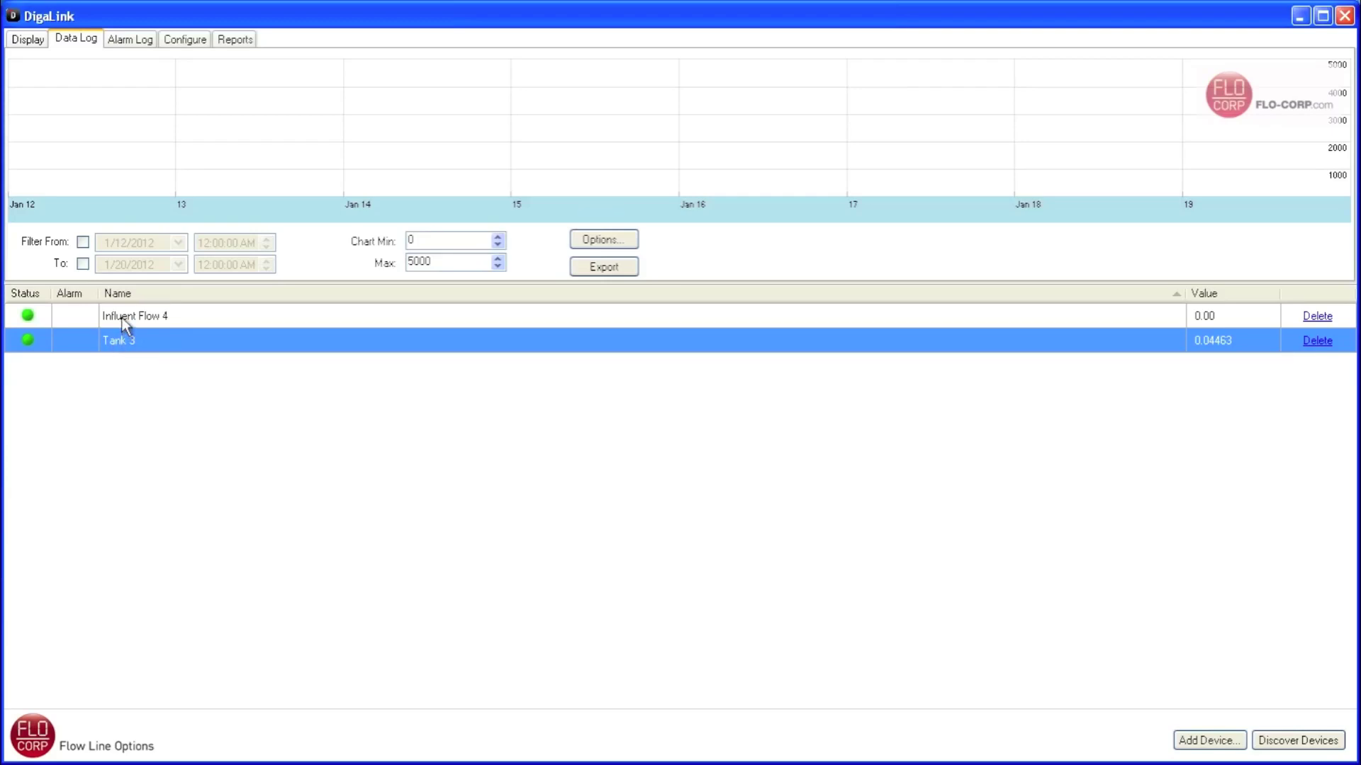
pyautogui.click(125, 324)
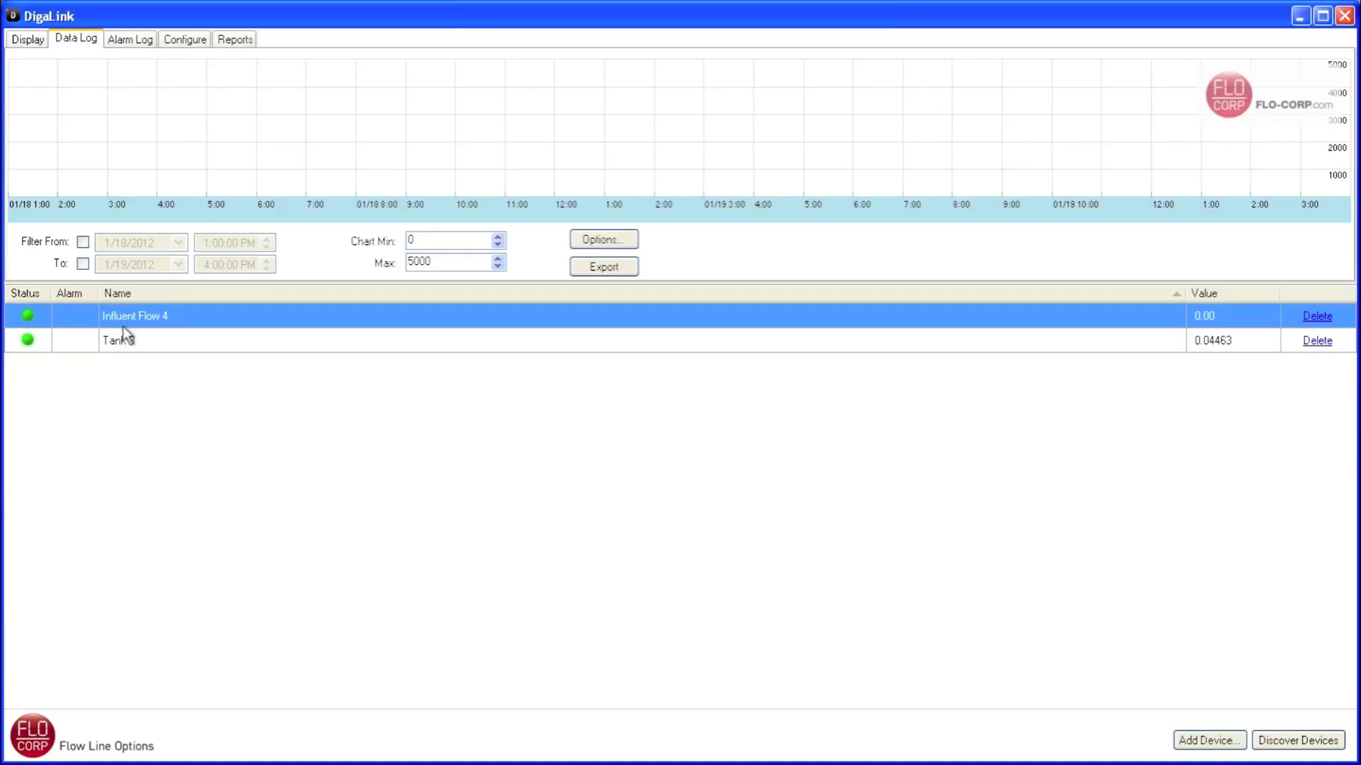
pyautogui.click(122, 342)
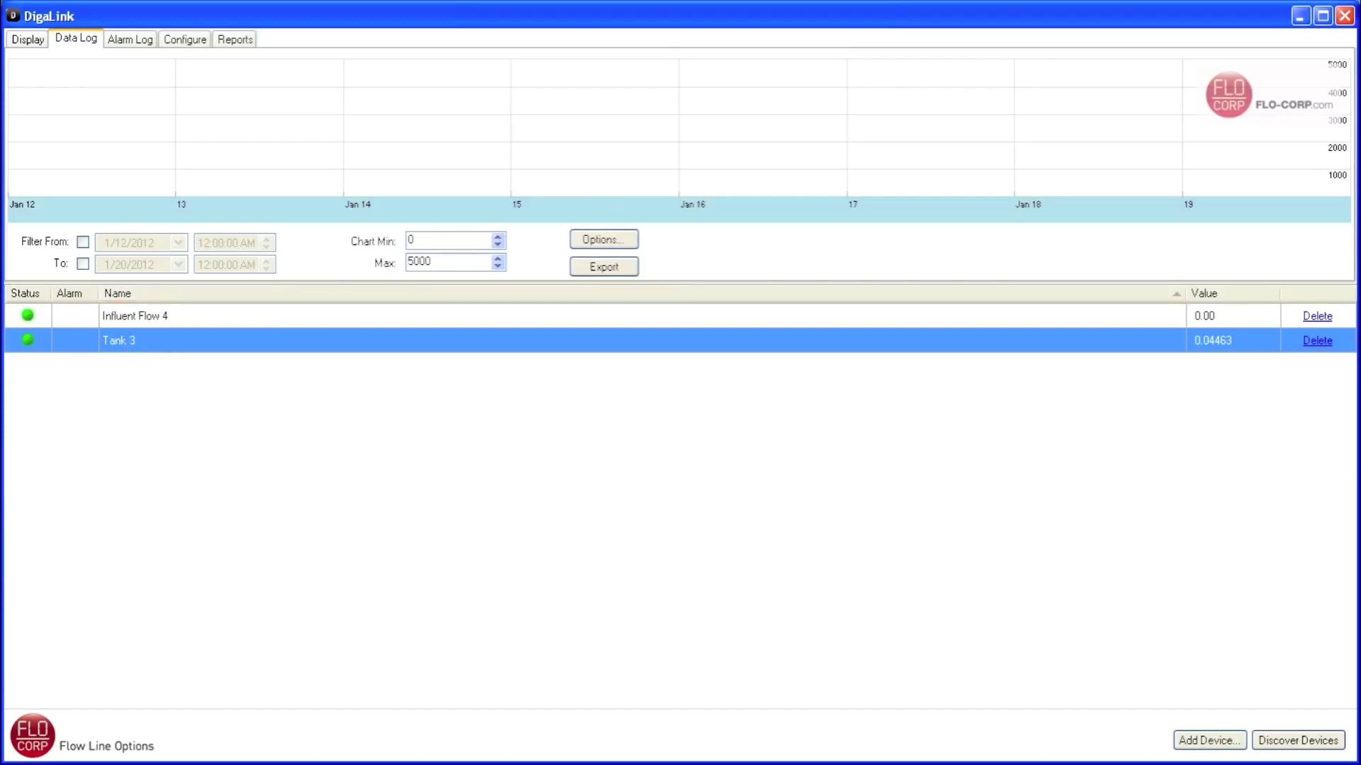
pyautogui.moveTo(433, 262); pyautogui.dragTo(405, 263)
# - Enter 18 as the Chart Max so the chart spans 0–18
pyautogui.write('18')
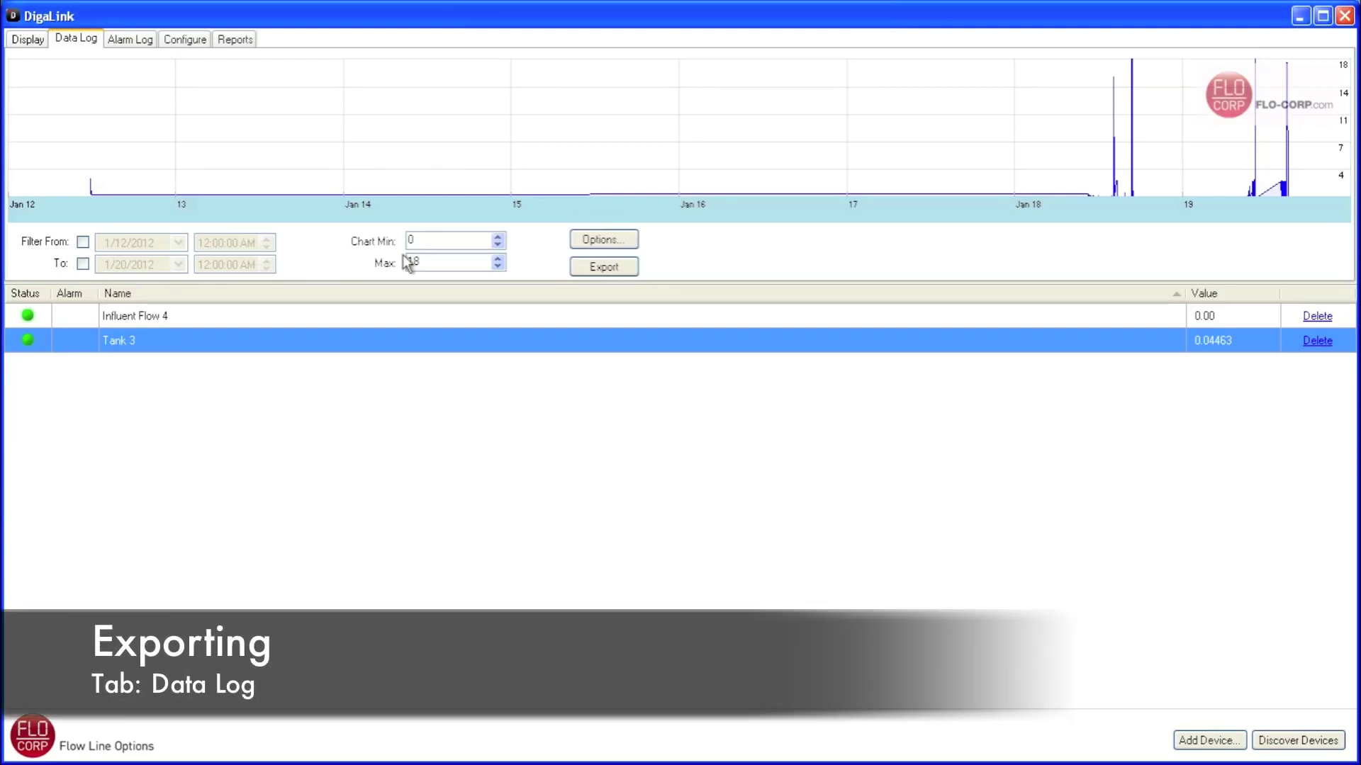
# - Export Tank 3's logged data as 'Tank 3 Export' and go to the Configure page
pyautogui.click(604, 268)
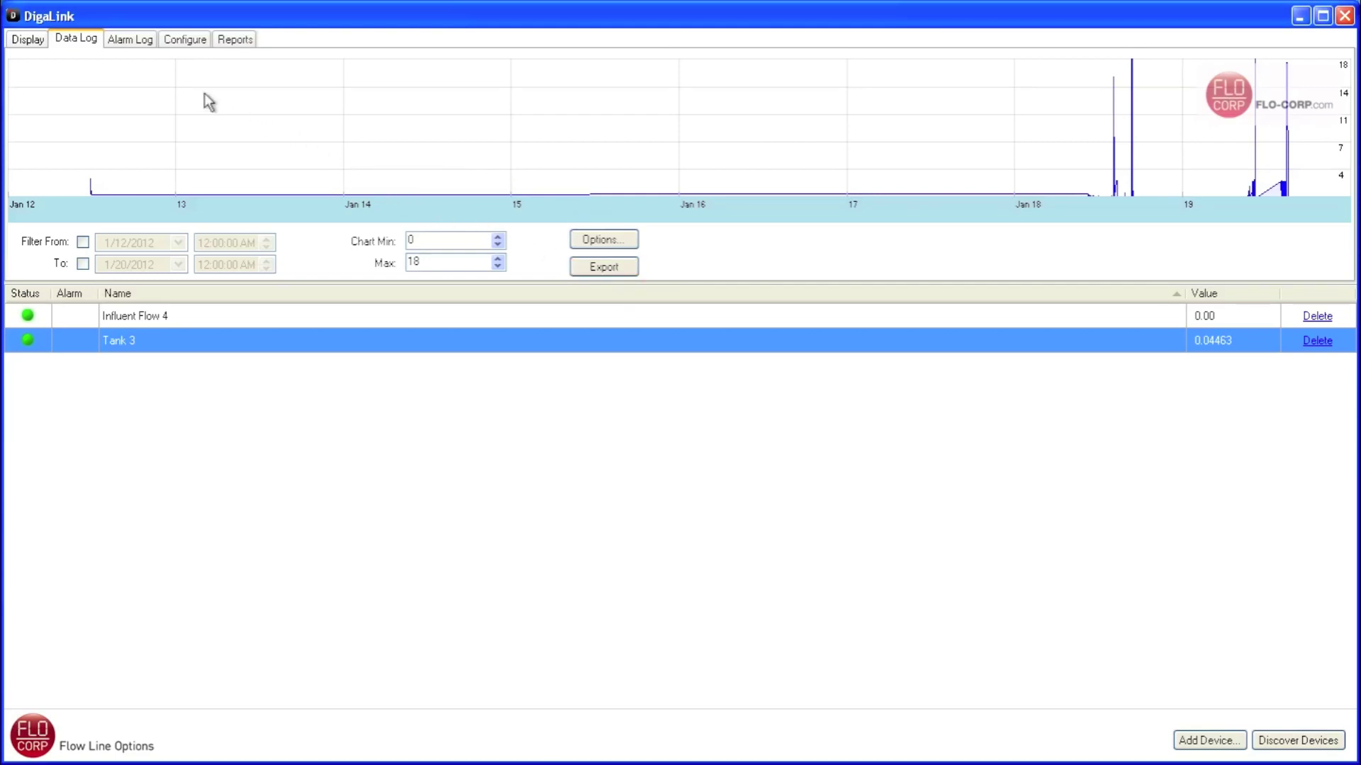
pyautogui.click(183, 41)
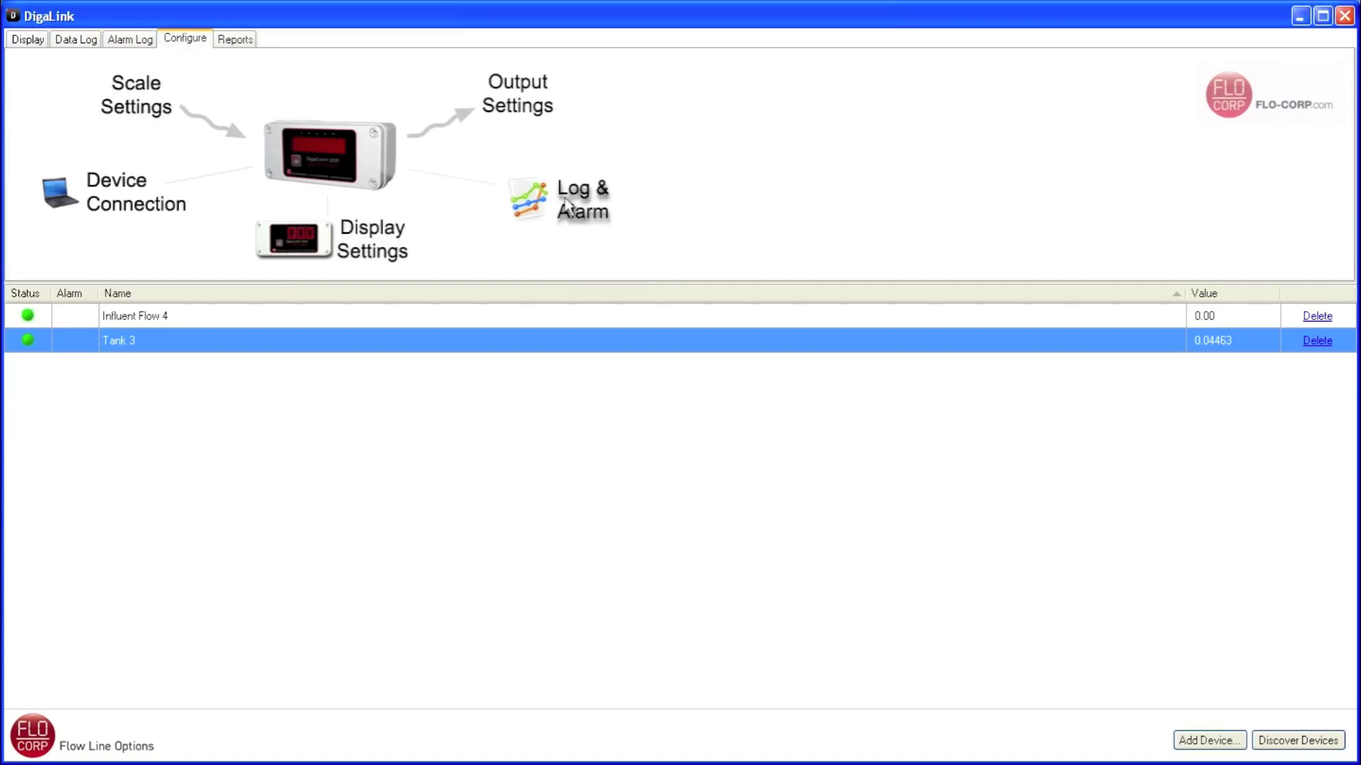
# - In Log and Alarm Settings, choose a 30 Seconds logging interval and Never Delete for old logs
pyautogui.click(575, 196)
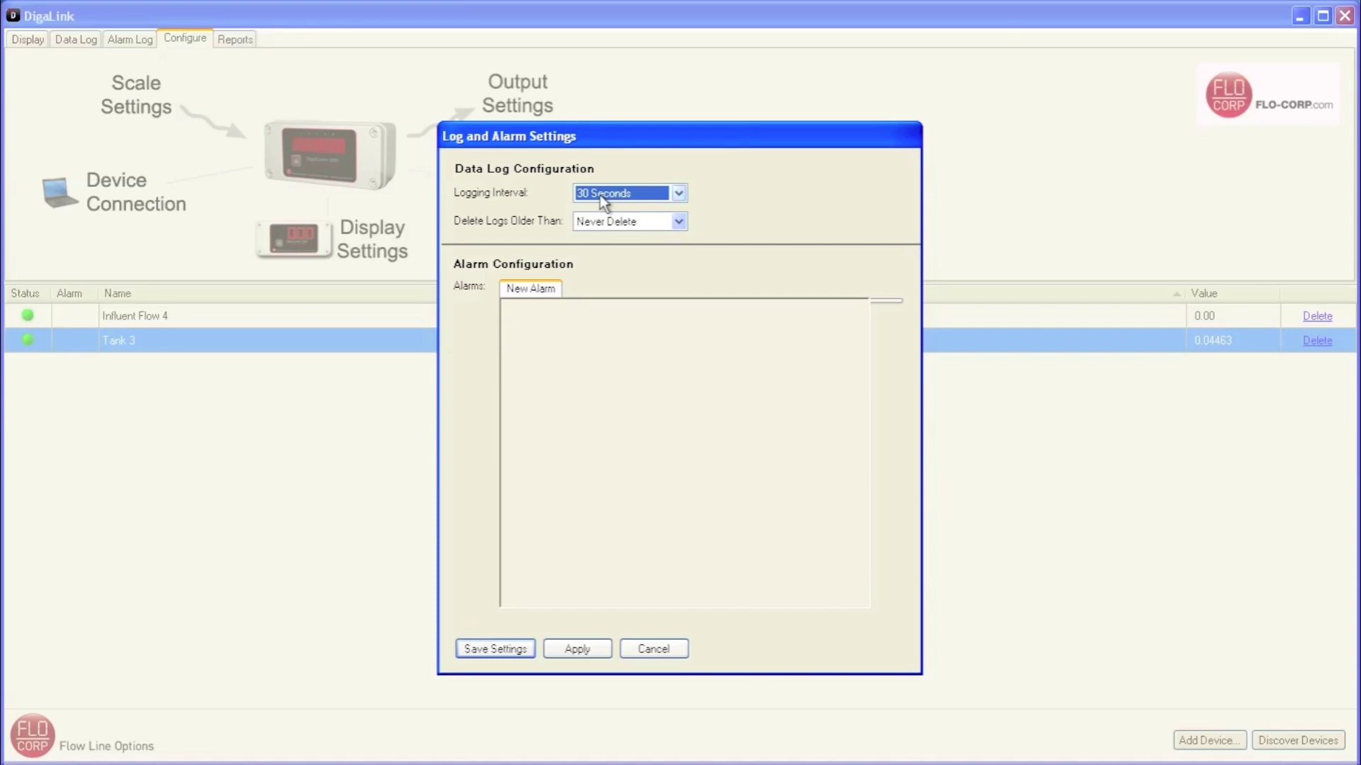
pyautogui.click(682, 193)
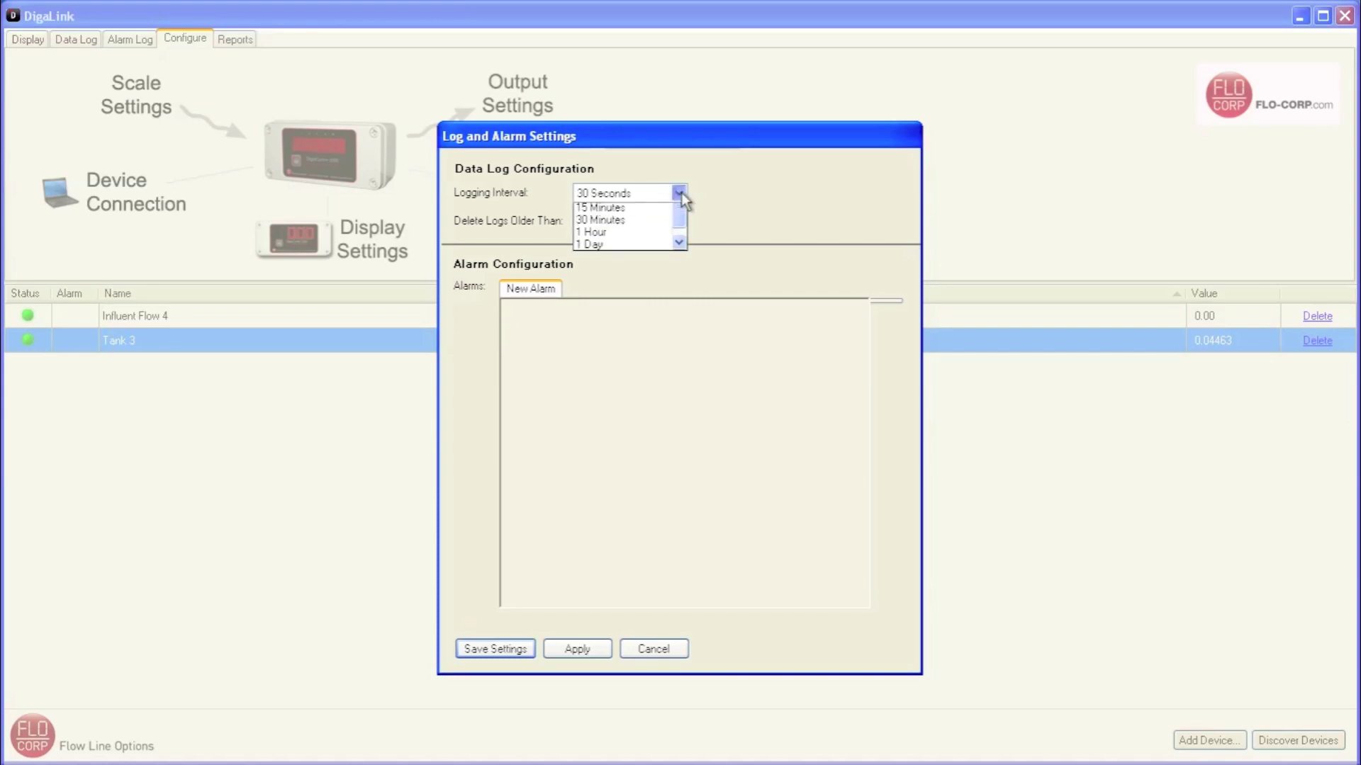
pyautogui.moveTo(683, 247)
pyautogui.mouseDown()
pyautogui.moveTo(683, 227)
pyautogui.moveTo(682, 266)
pyautogui.moveTo(682, 223)
pyautogui.mouseUp()
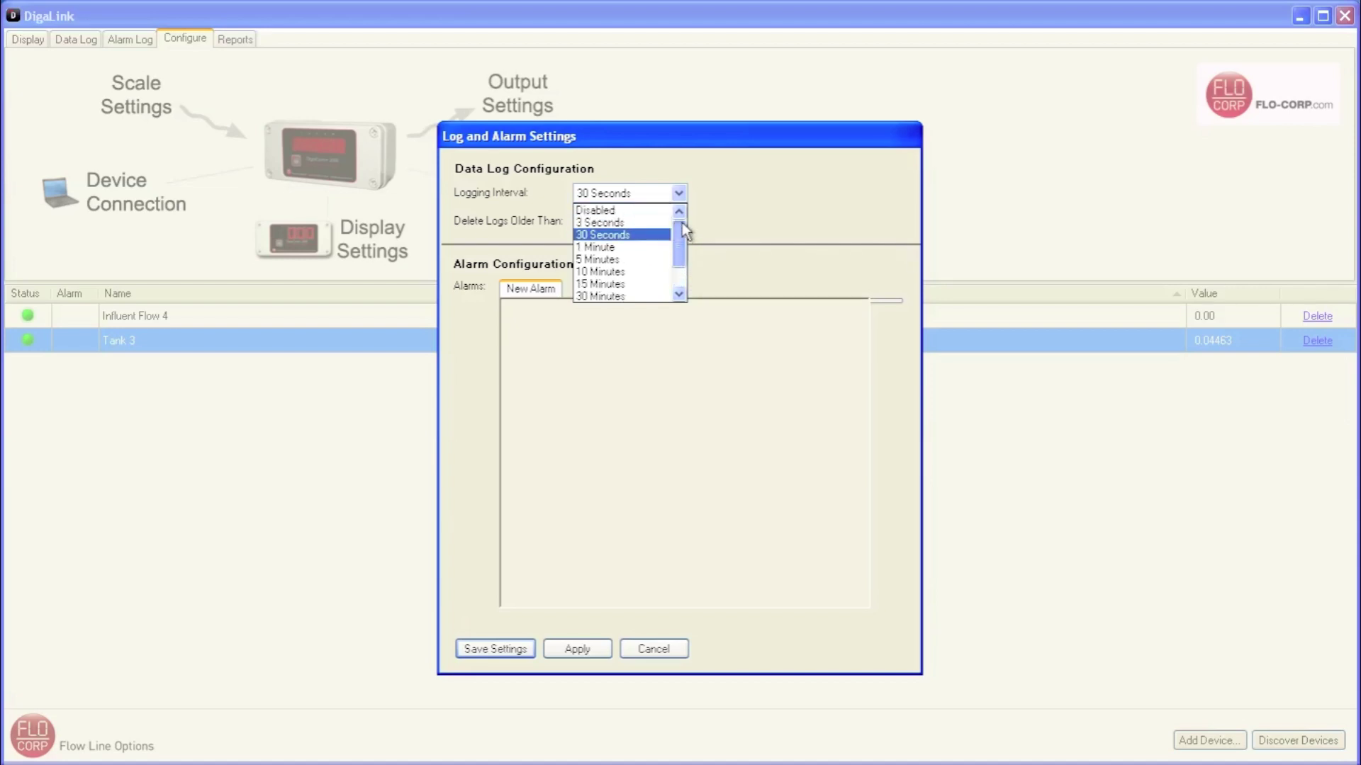
pyautogui.click(595, 236)
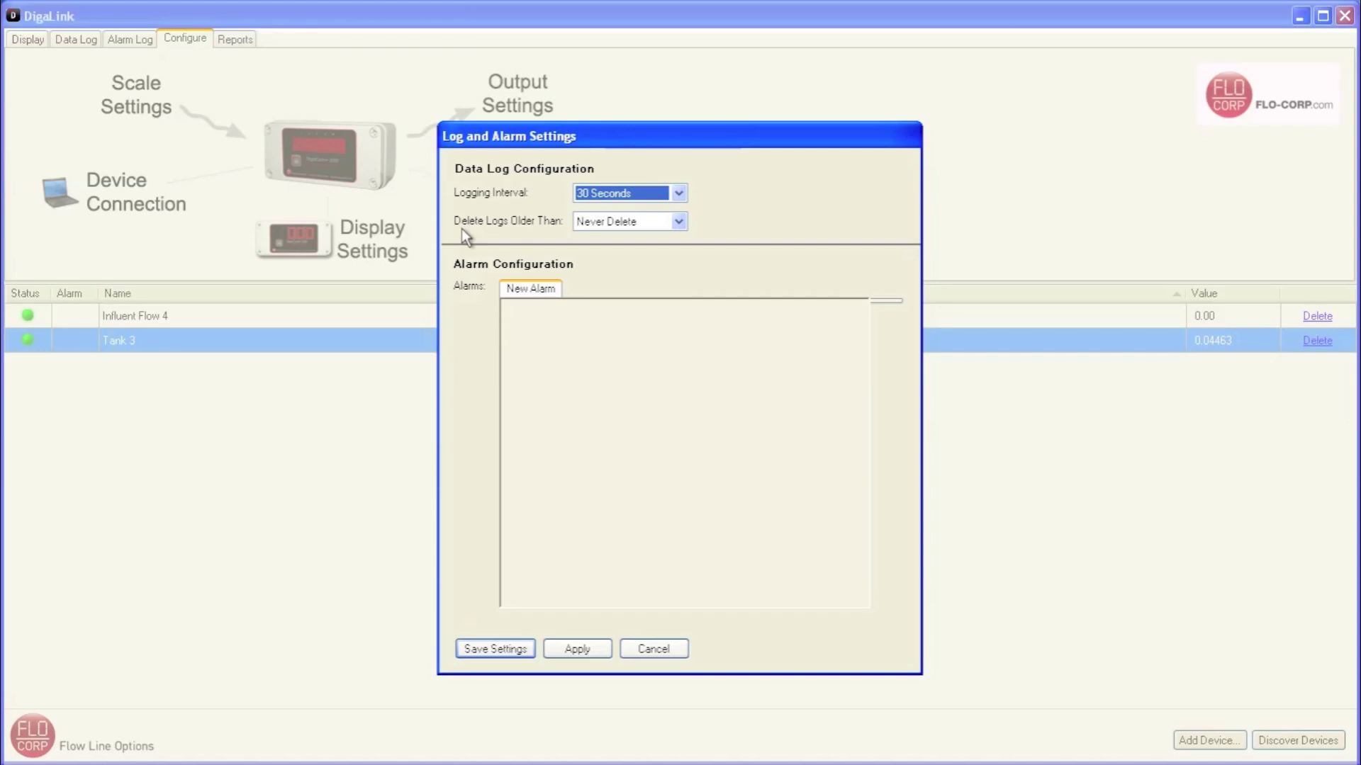
pyautogui.click(679, 222)
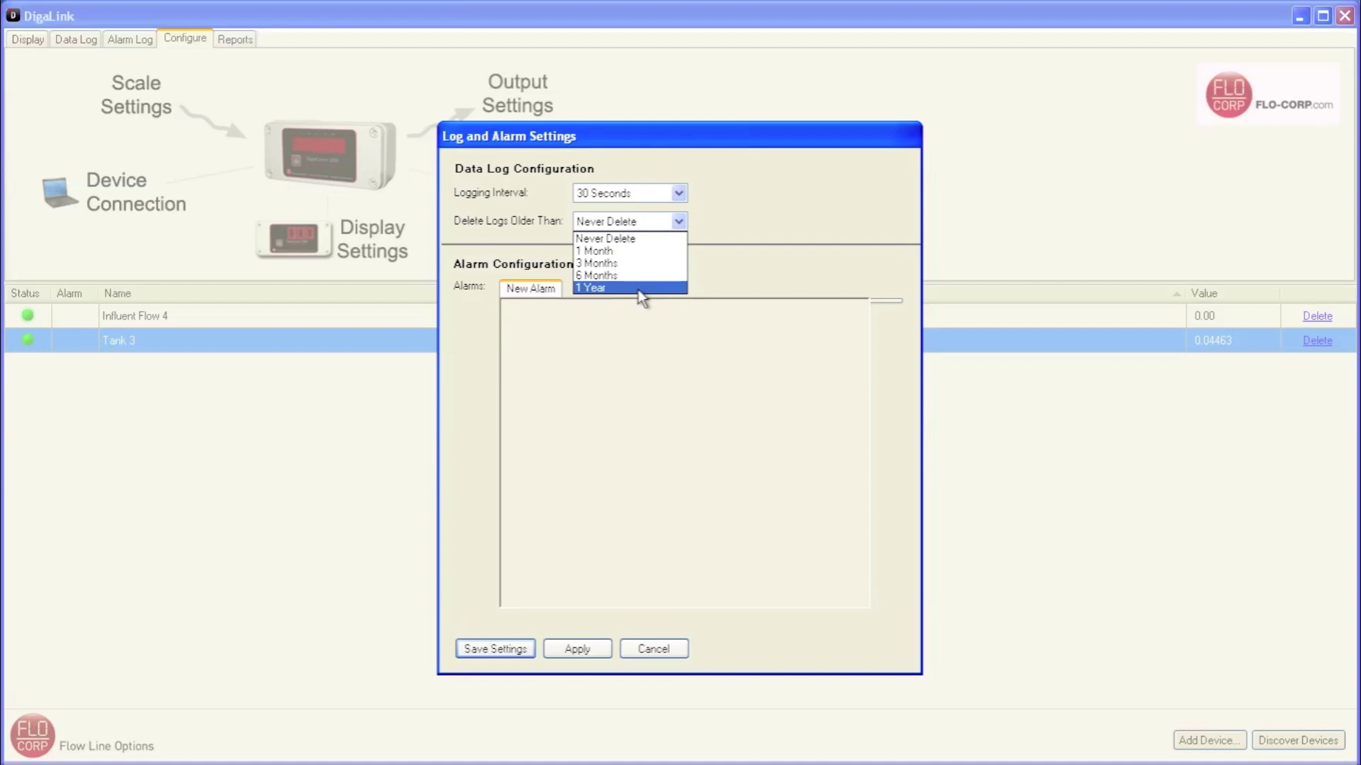
pyautogui.click(630, 241)
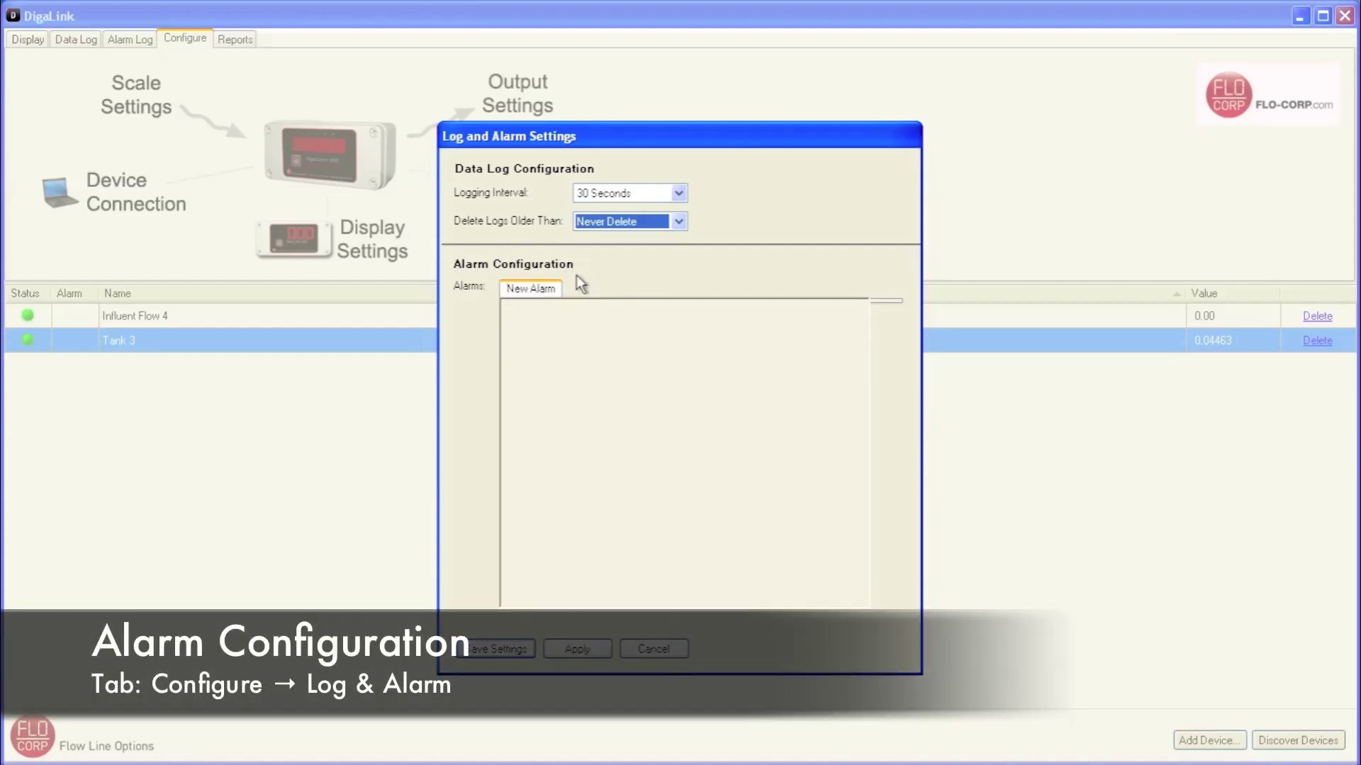
# - Create Alarm 1 triggering when the value is above 10, with the time-window restriction enabled
pyautogui.click(530, 291)
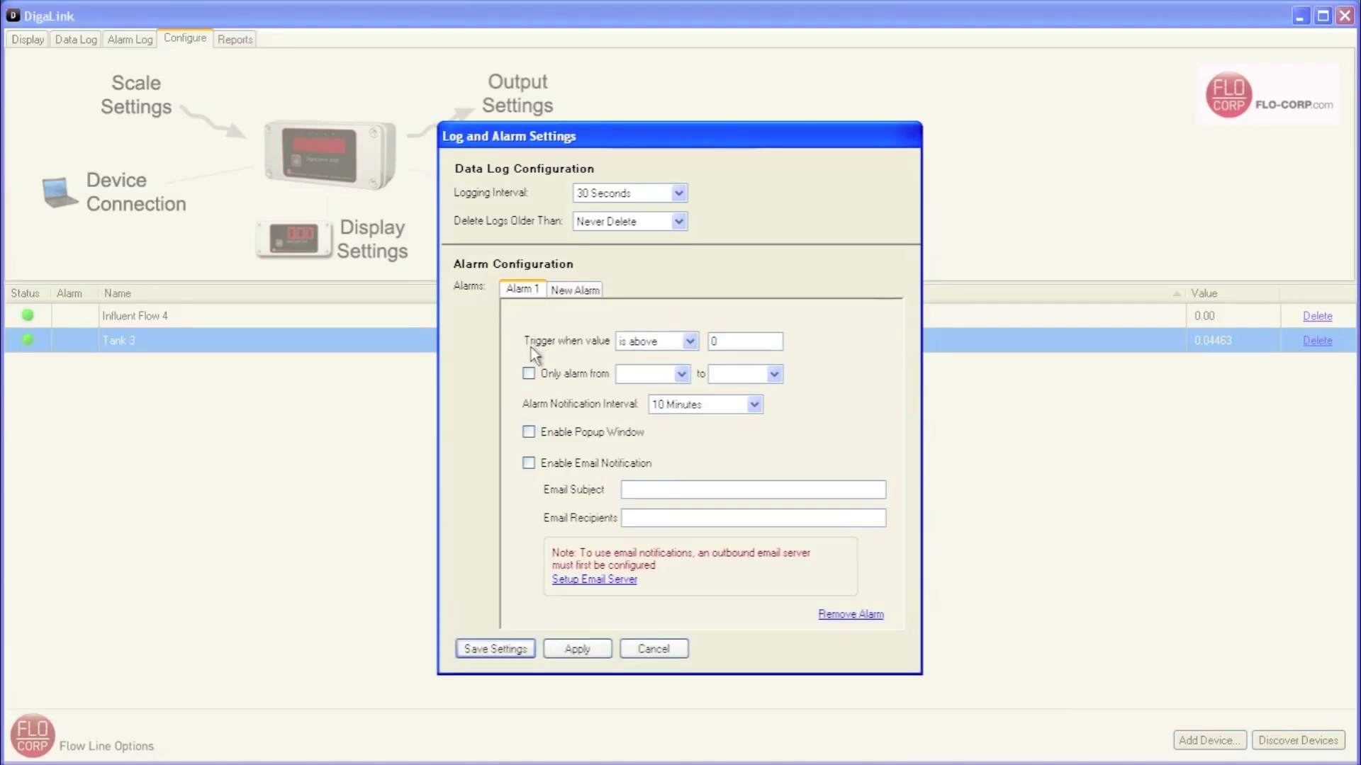
pyautogui.click(684, 346)
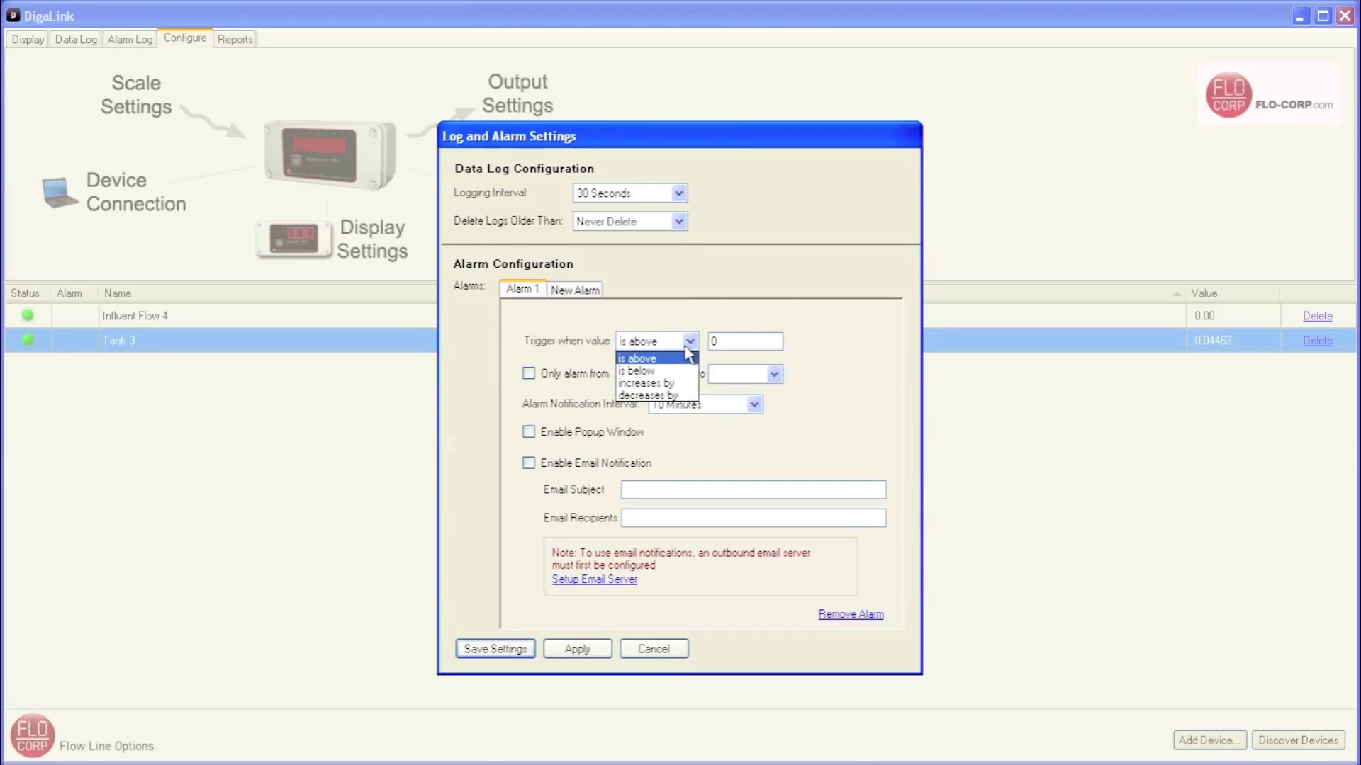
pyautogui.click(686, 352)
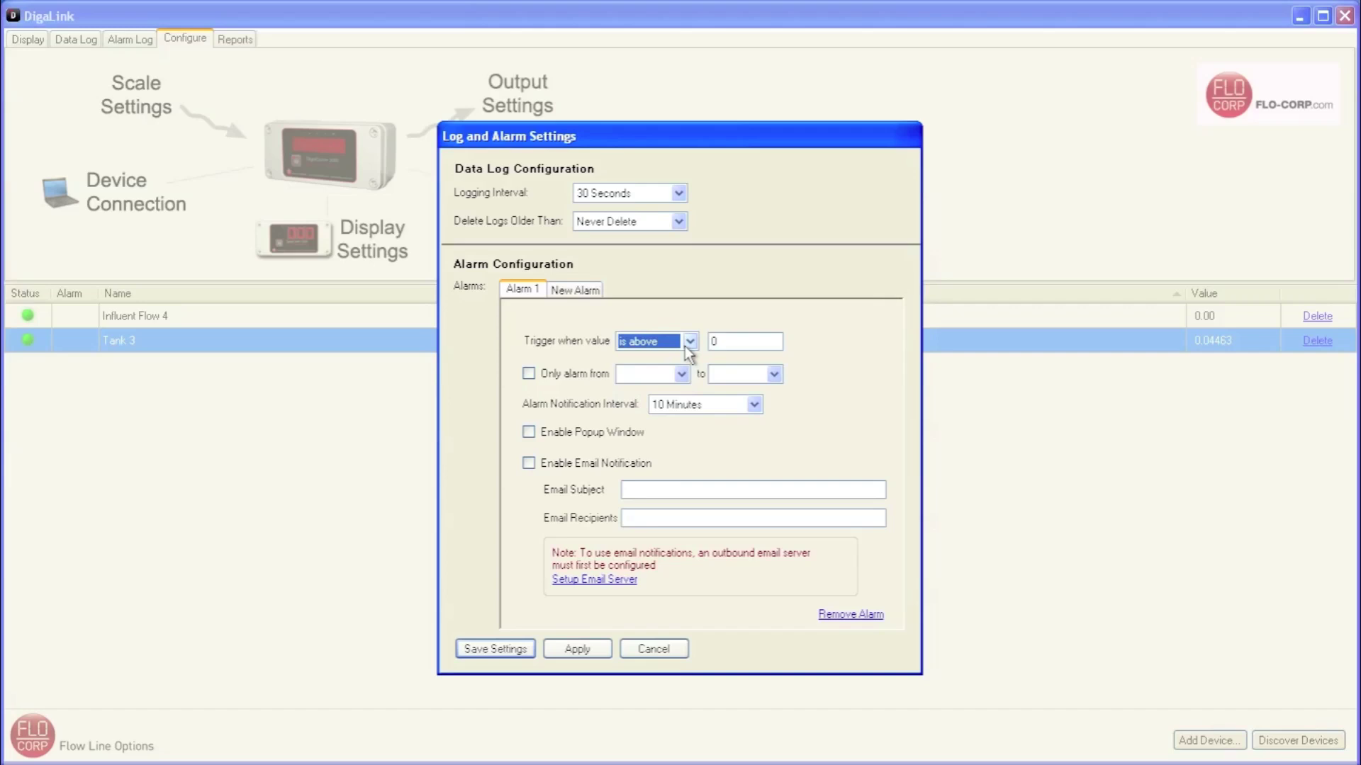
pyautogui.click(714, 342)
pyautogui.write('10')
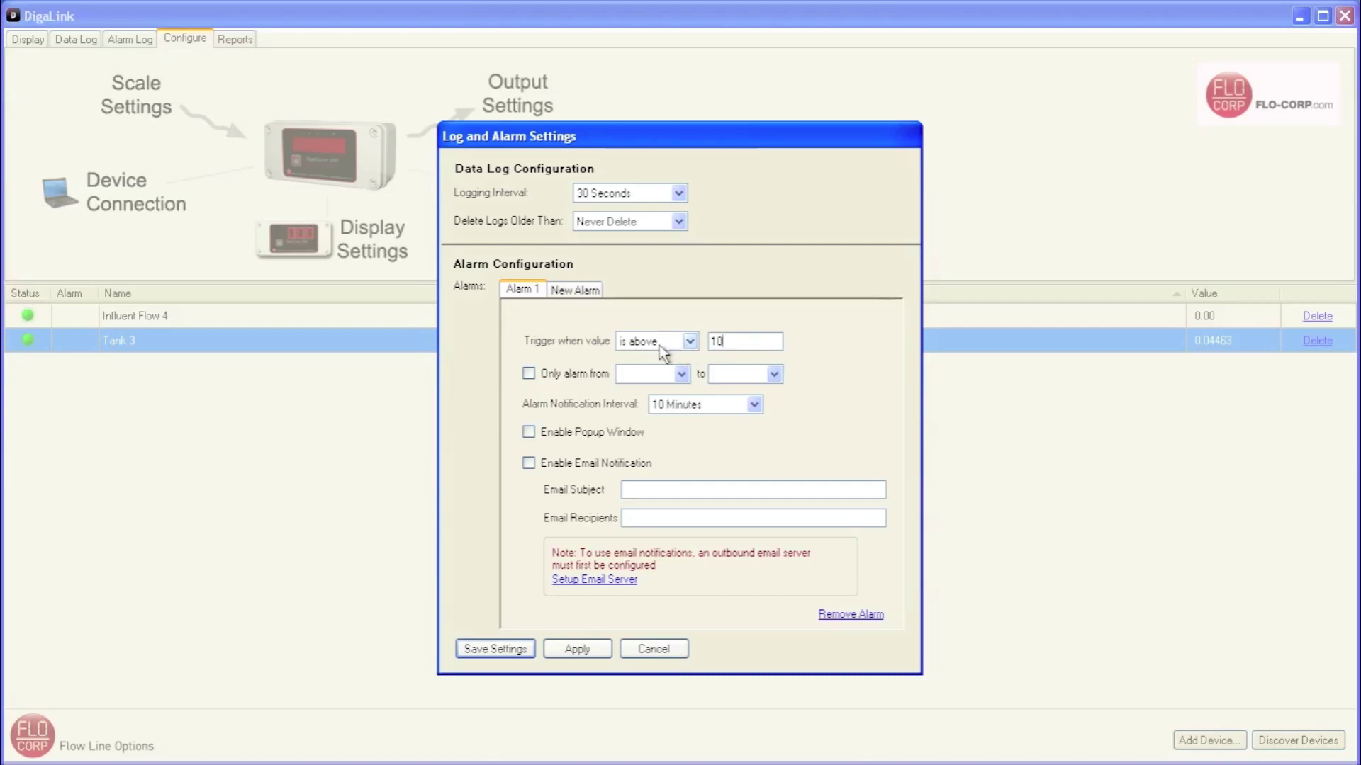
pyautogui.click(529, 373)
# - Fill in a 12:00 AM to 1:30 AM alarm window, then switch the time restriction off
pyautogui.click(682, 375)
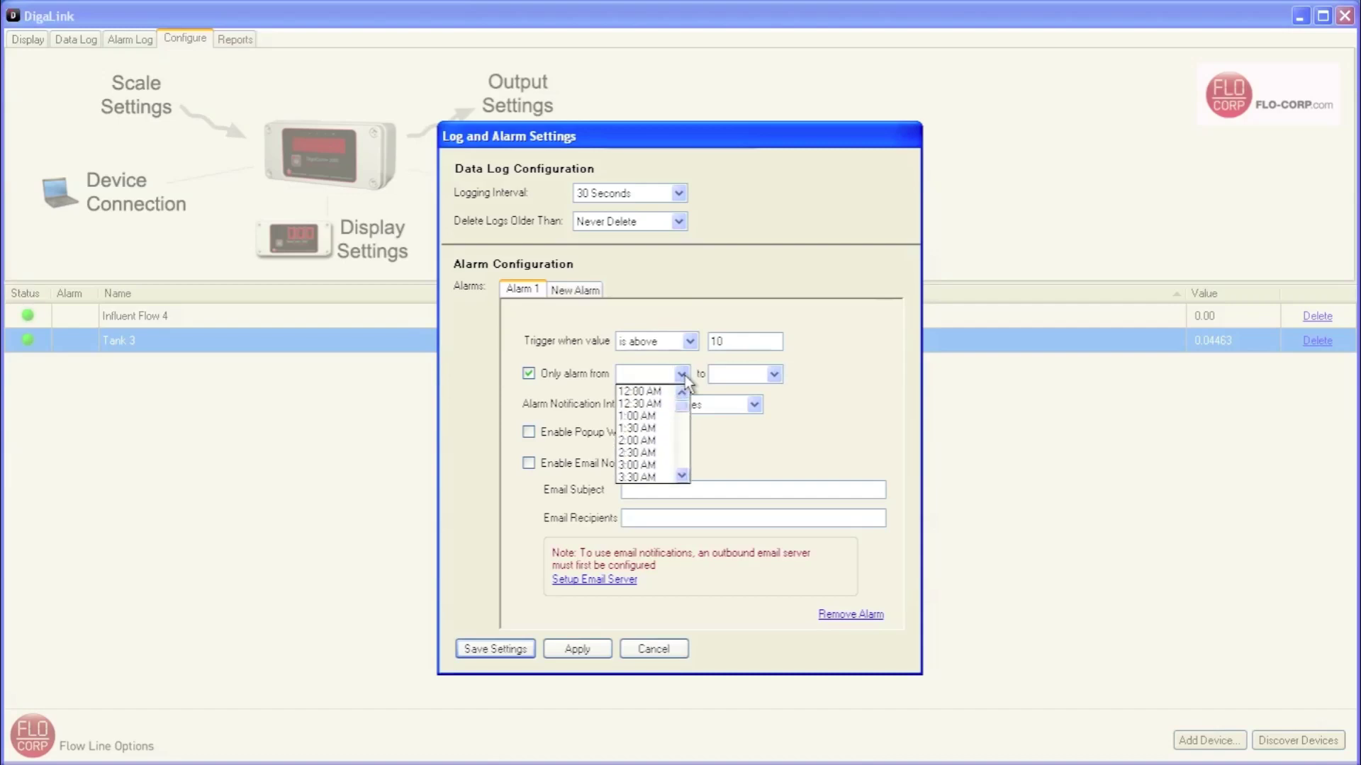
pyautogui.click(648, 392)
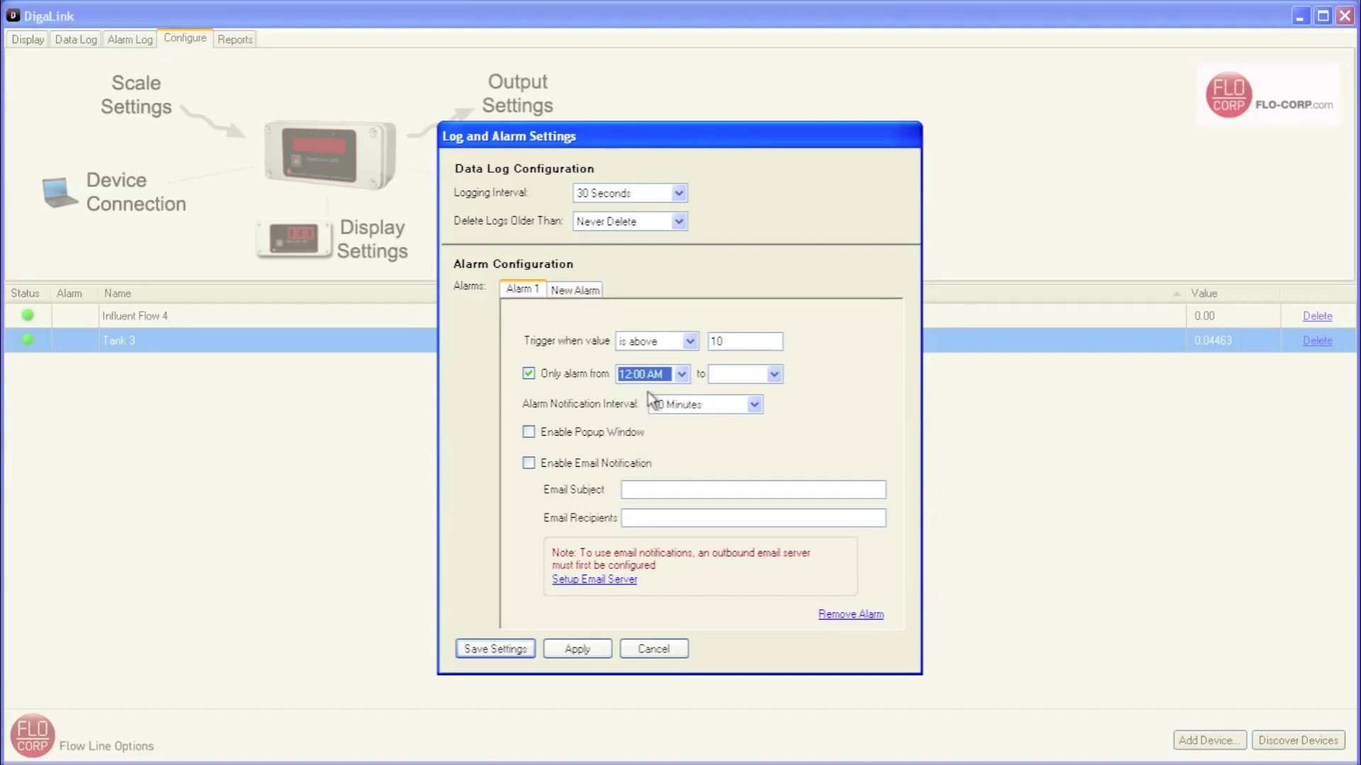
pyautogui.click(774, 375)
pyautogui.click(742, 428)
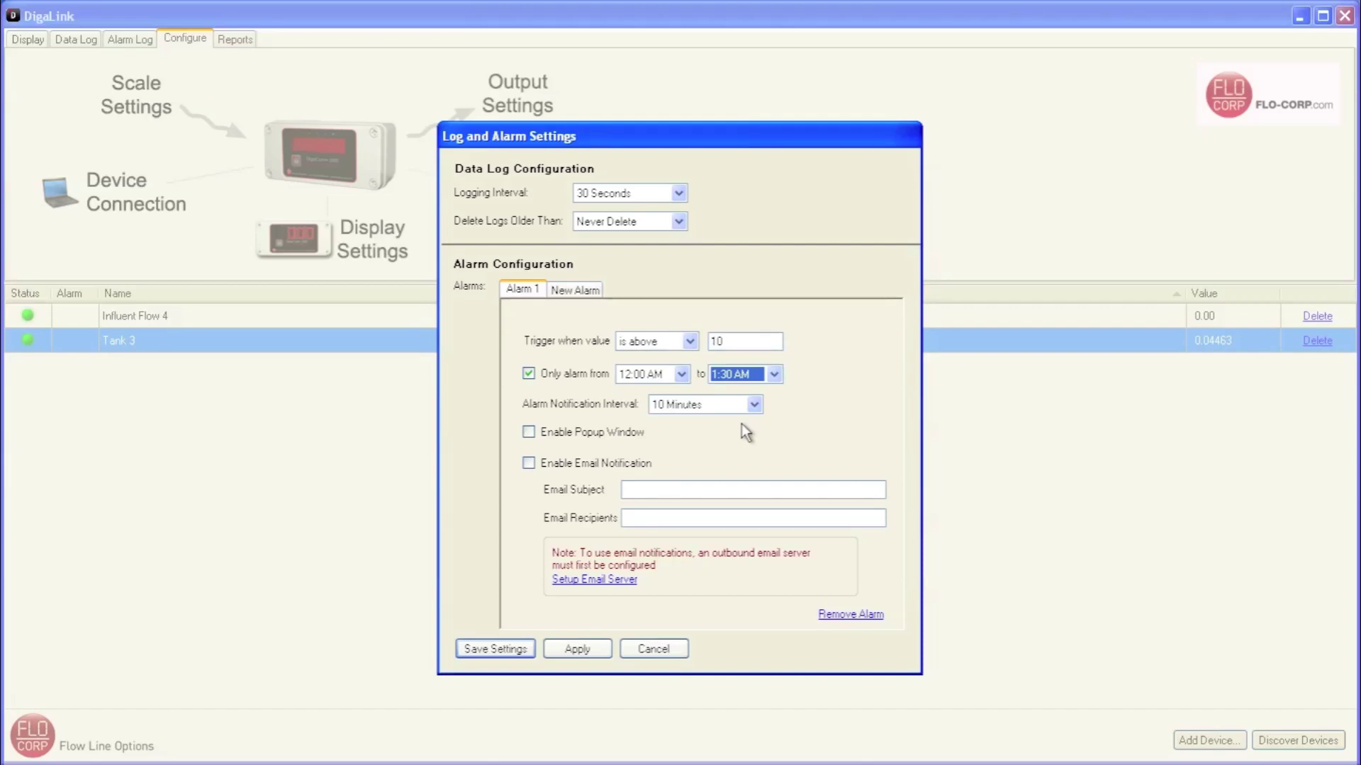
pyautogui.click(529, 373)
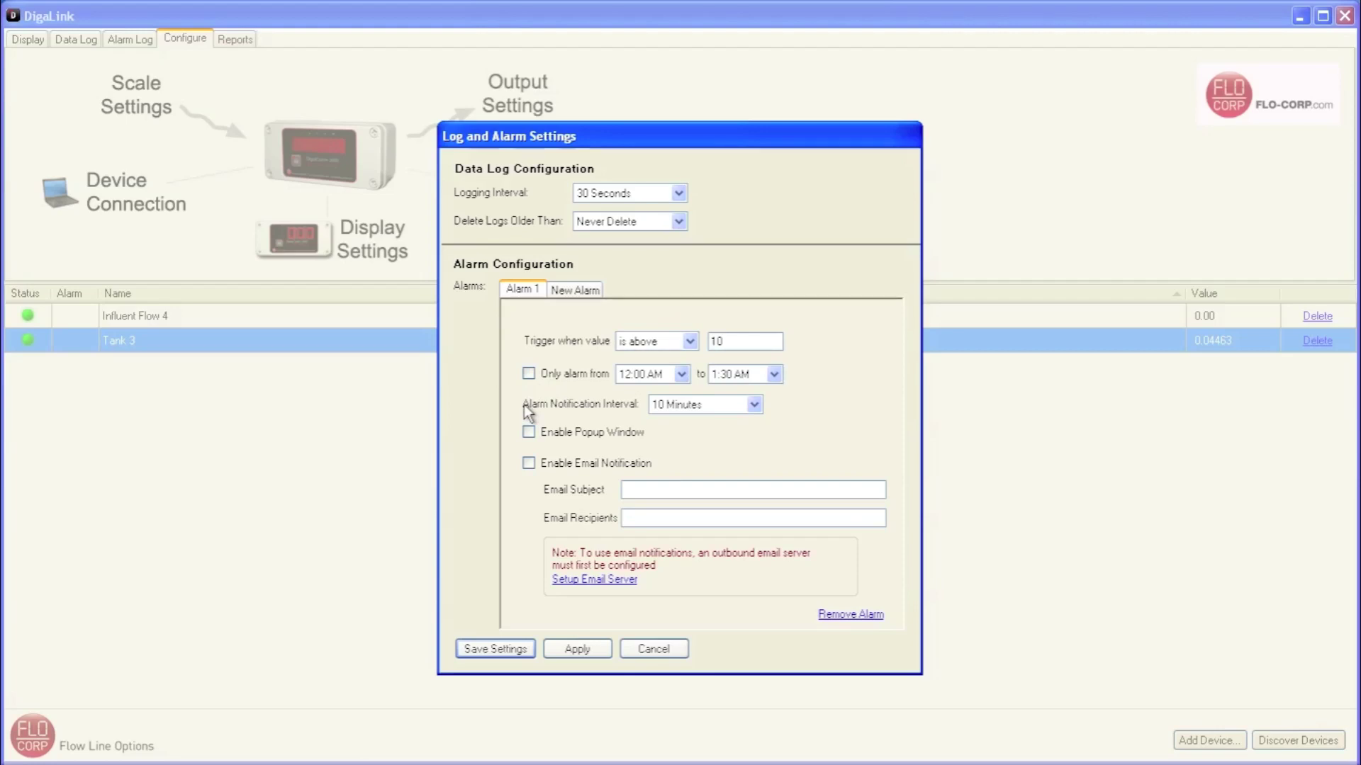
# - Set Alarm 1's notification interval to 10 Minutes
pyautogui.click(754, 405)
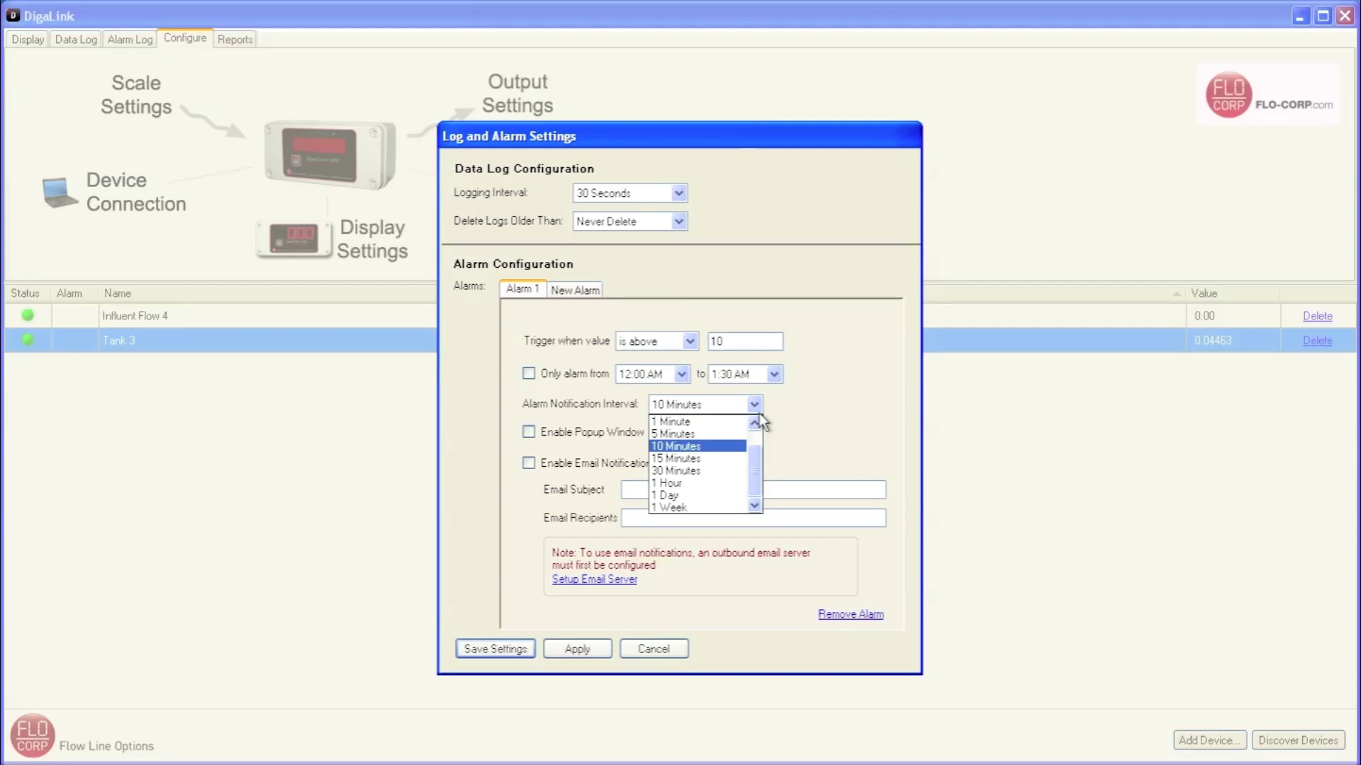
pyautogui.moveTo(755, 458)
pyautogui.mouseDown()
pyautogui.moveTo(755, 443)
pyautogui.moveTo(760, 484)
pyautogui.moveTo(759, 435)
pyautogui.mouseUp()
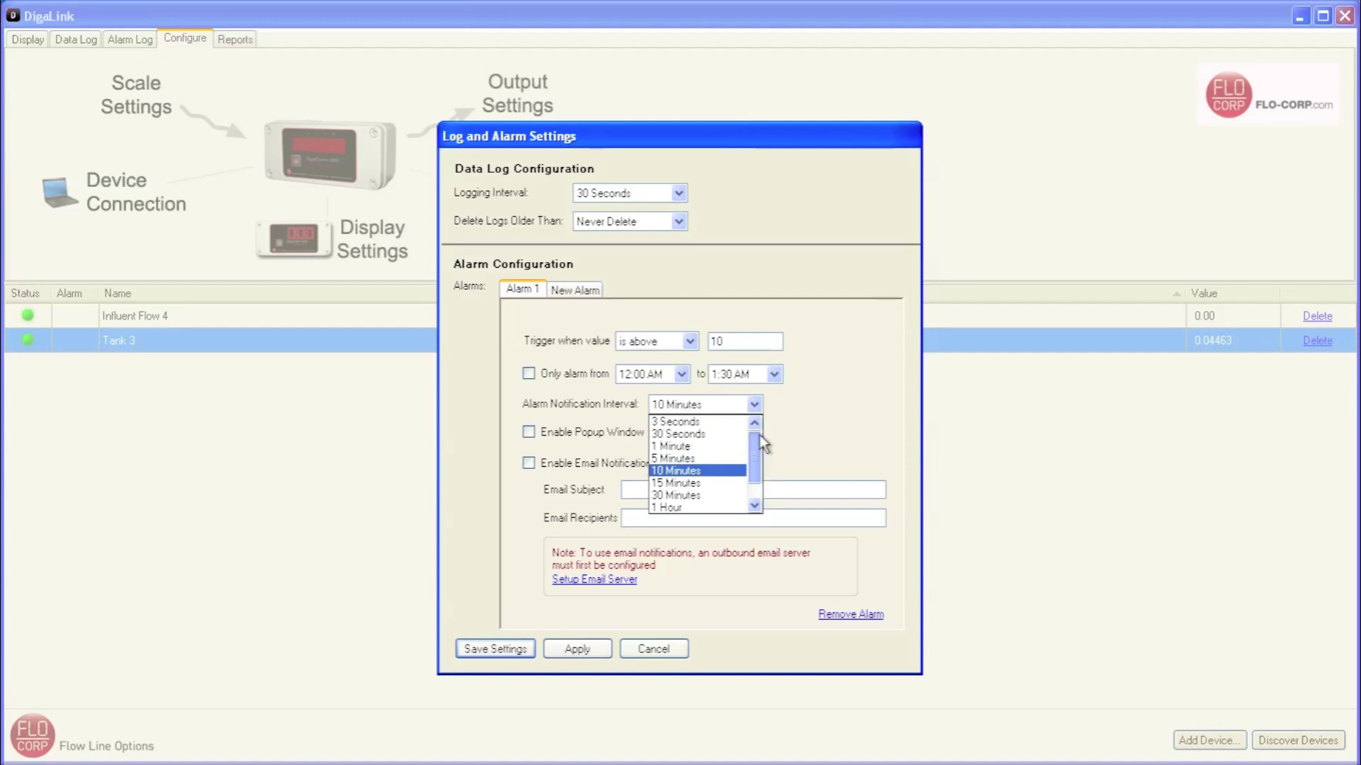
pyautogui.click(695, 469)
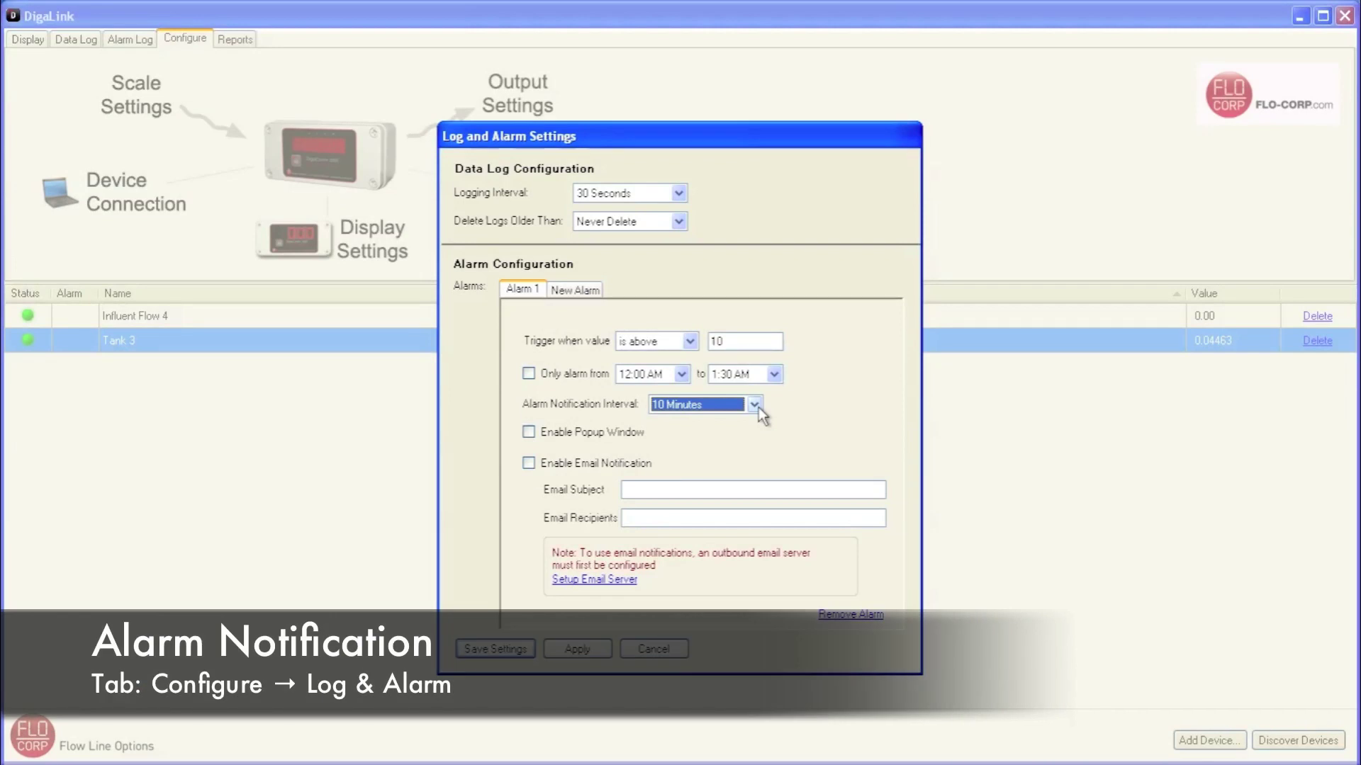
# - Enable popup and email notifications for Alarm 1 with the email subject 'Tank is Full'
pyautogui.click(528, 432)
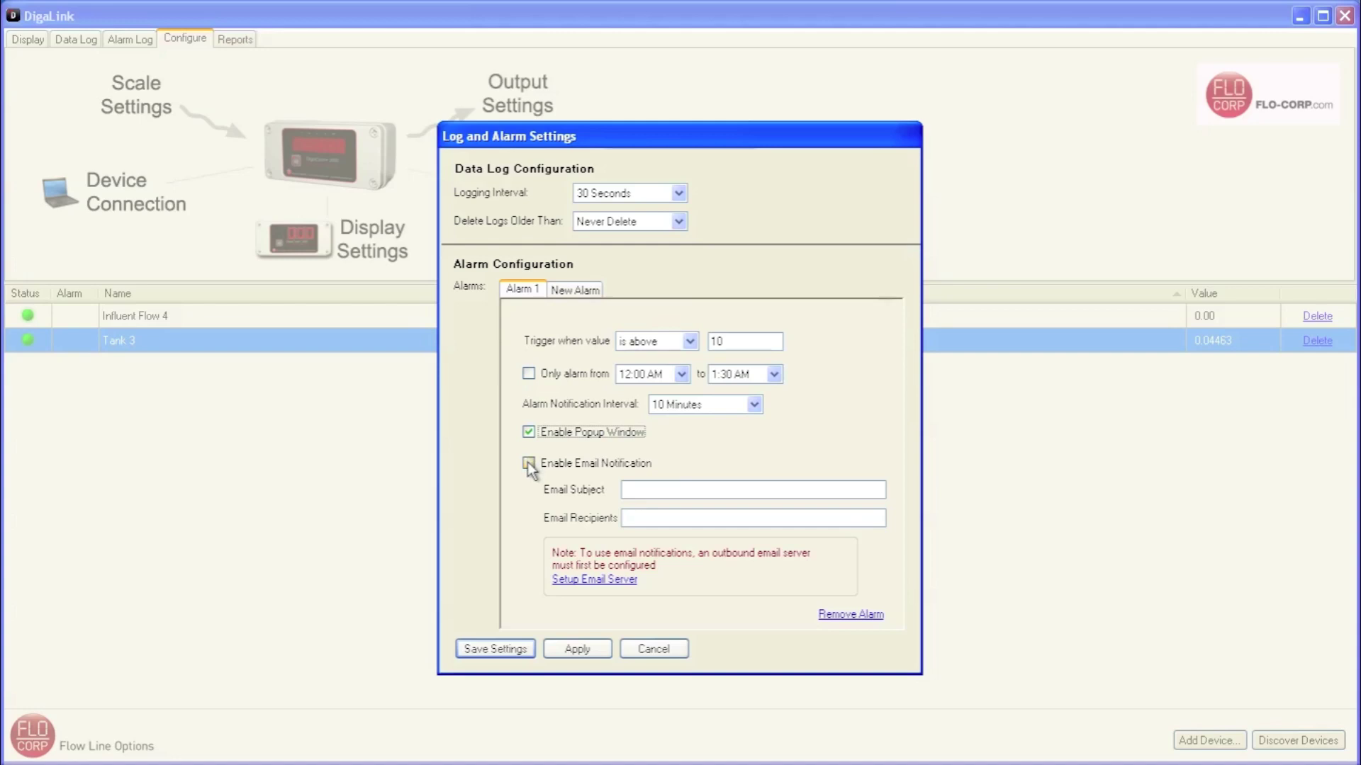
pyautogui.click(527, 462)
pyautogui.write('Tank is Full')
# - Add the recipient's e-mail address to Email Recipients, then open the email server setup
pyautogui.click(661, 511)
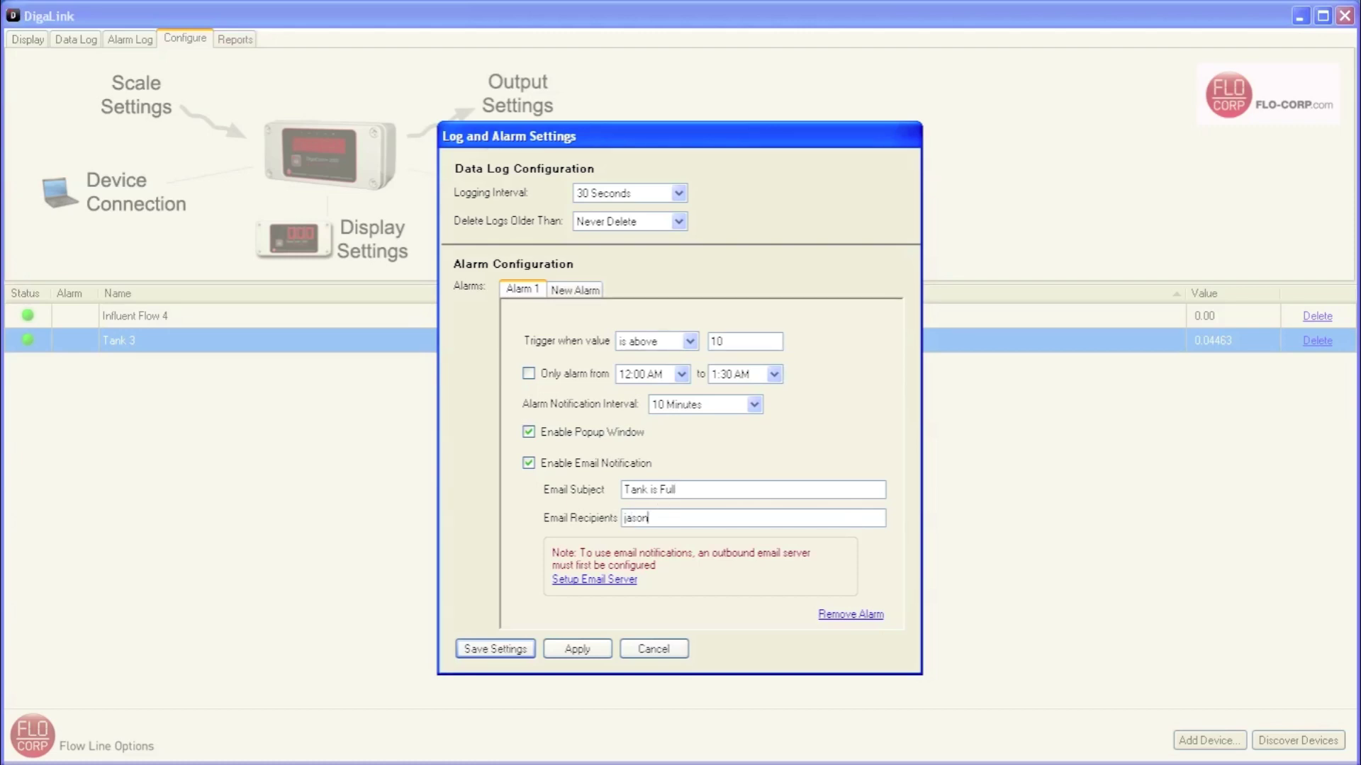
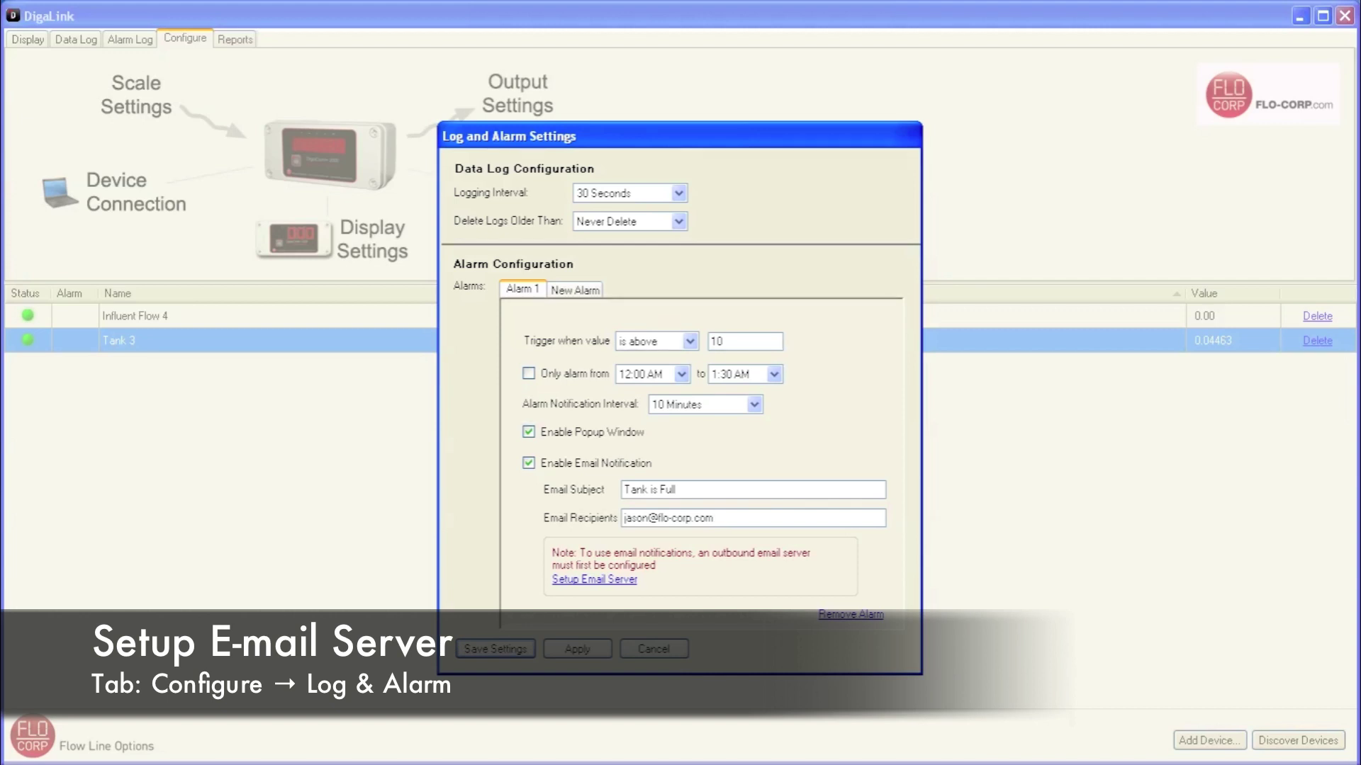
pyautogui.click(616, 582)
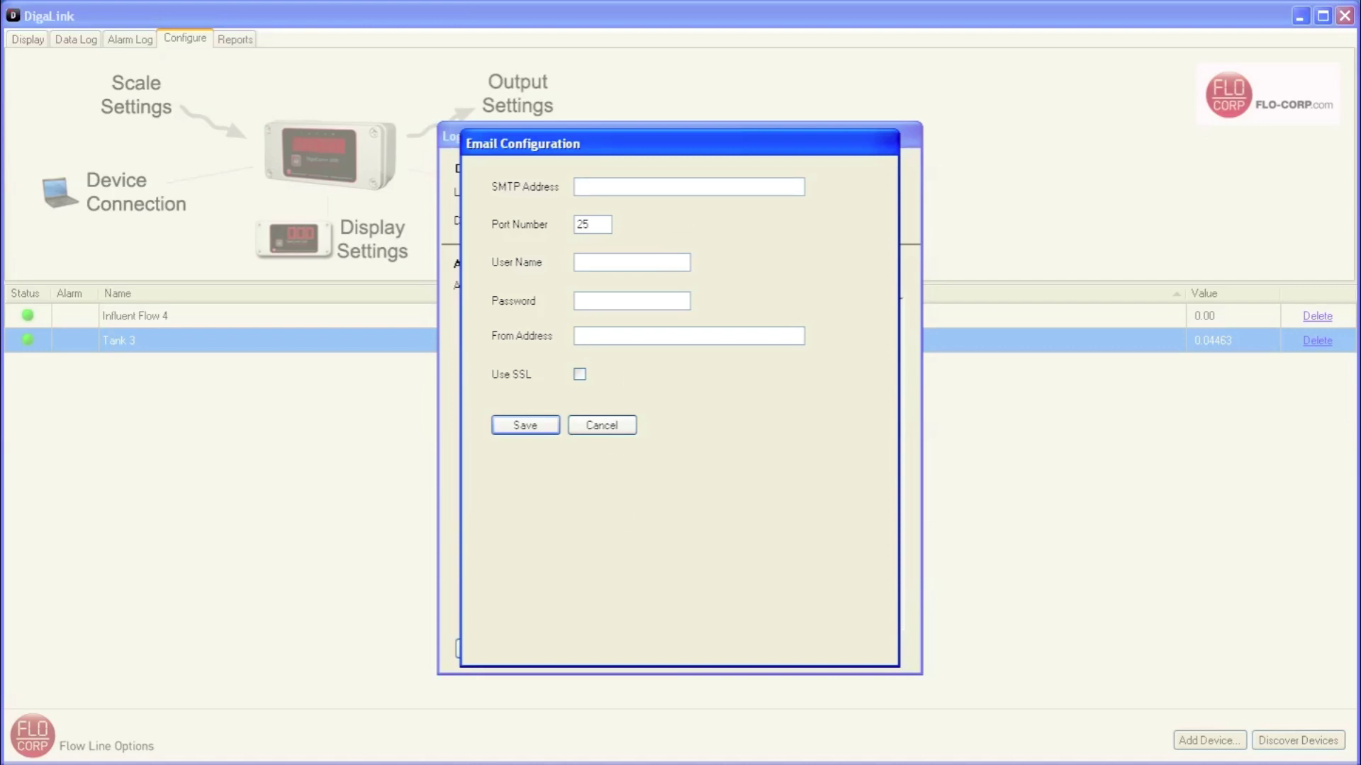
# - Enter SMTP address mail.company.com, the account user name, the password and the sender address
pyautogui.write('mail.company.com')
pyautogui.write('user')
pyautogui.press('Tab')
pyautogui.write('passuser@')
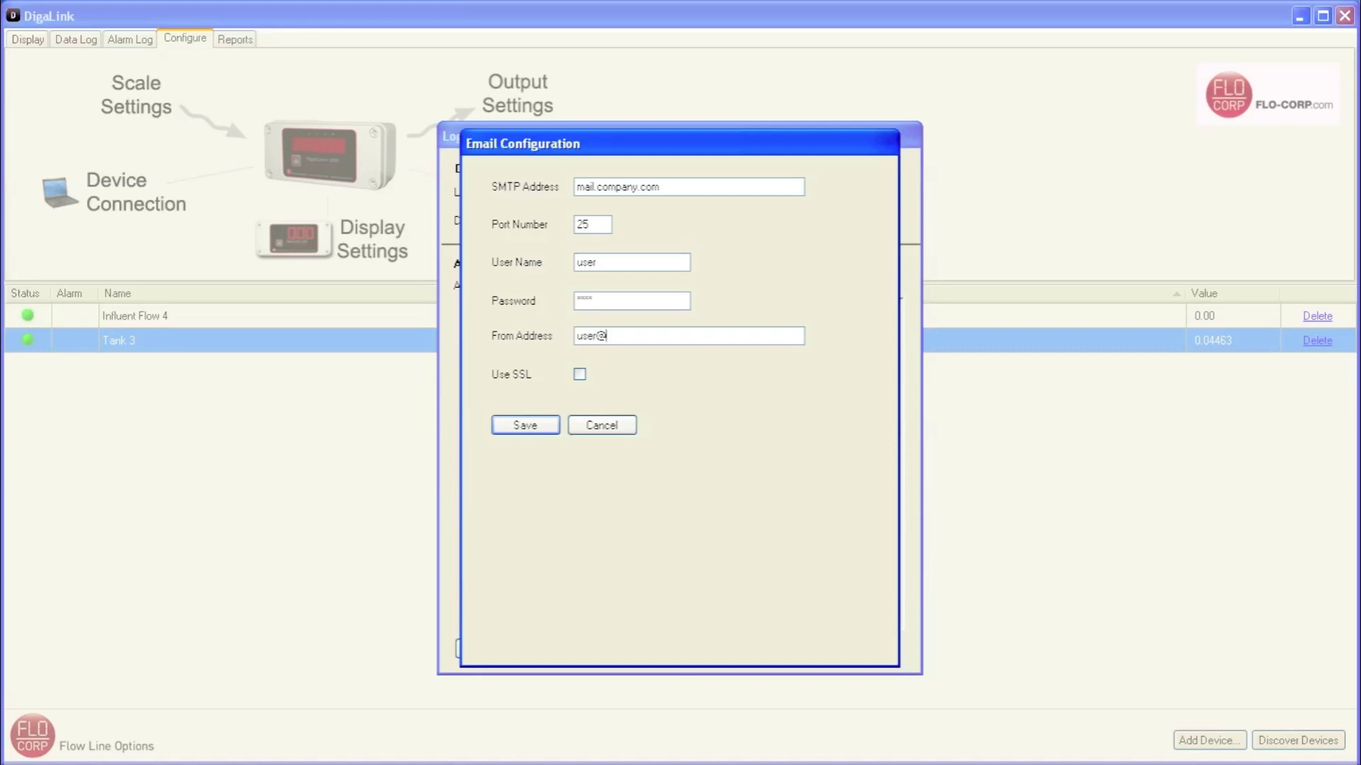
pyautogui.write('company.com')
# - Save the email server settings and keep them despite the failed validation
pyautogui.click(525, 425)
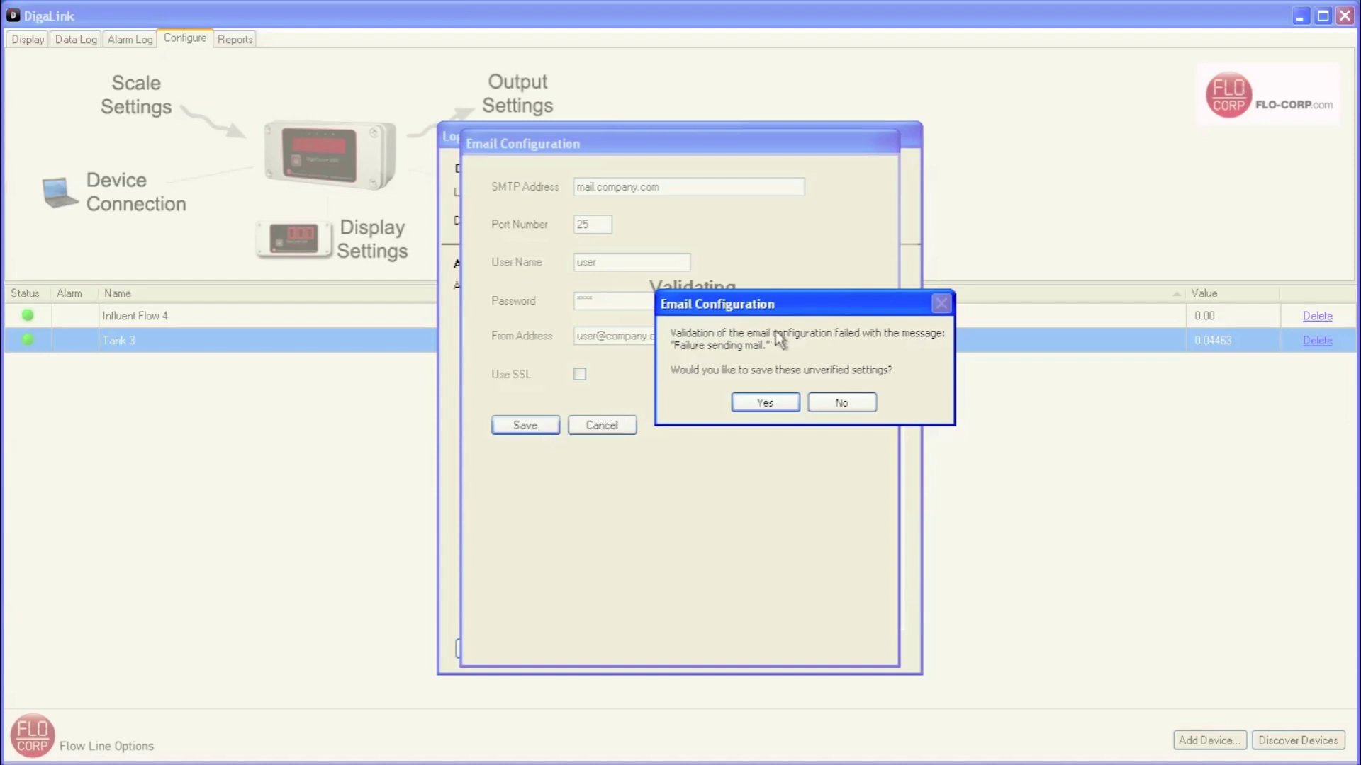
pyautogui.click(776, 402)
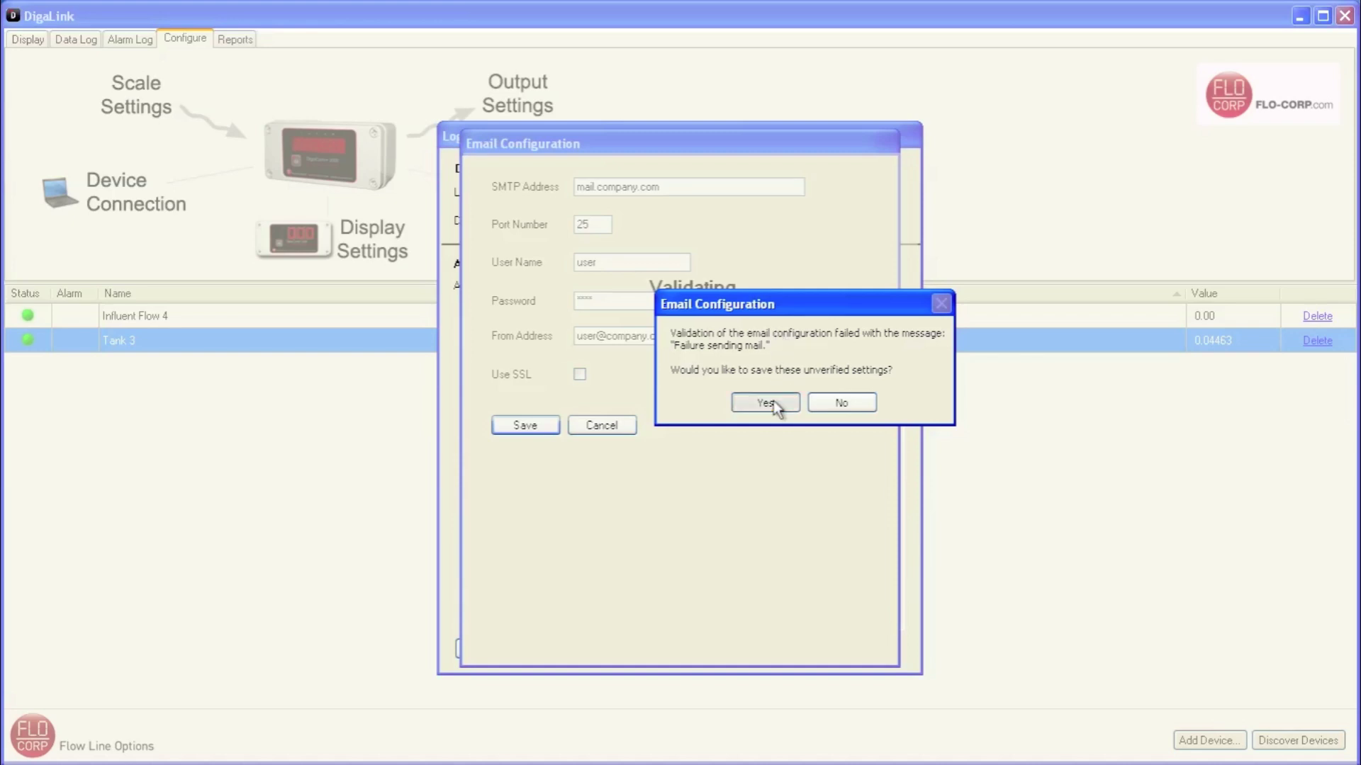